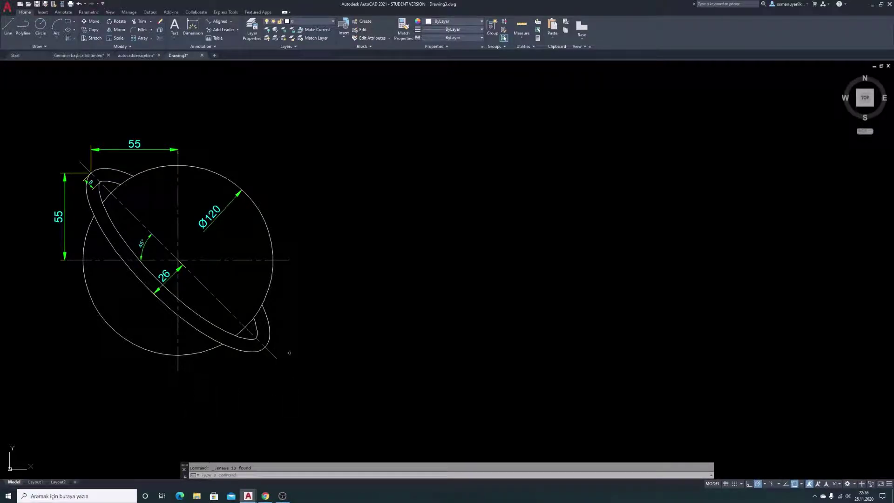
Adjust the object snap settings before drawing
middle_drag(294, 333, 316, 331)
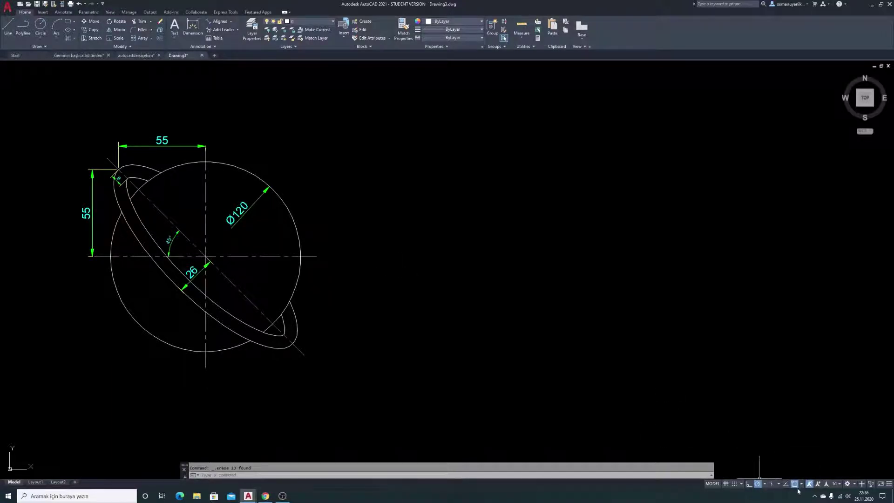
click(801, 484)
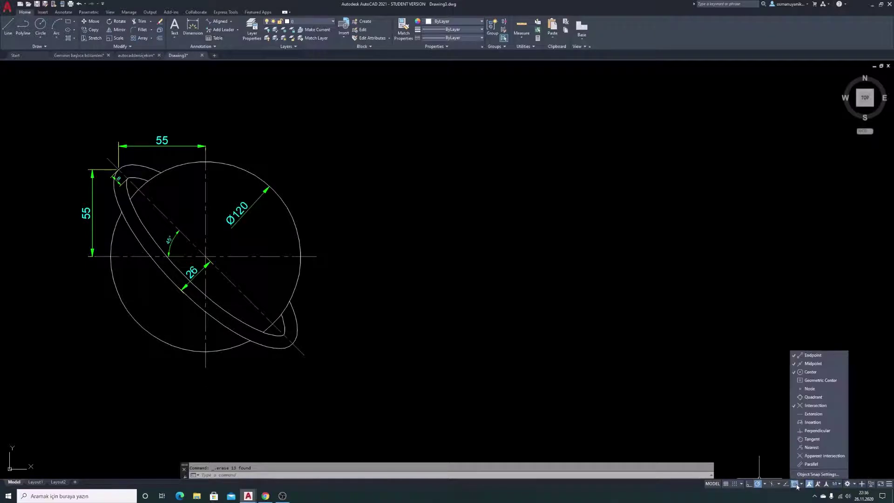
click(811, 474)
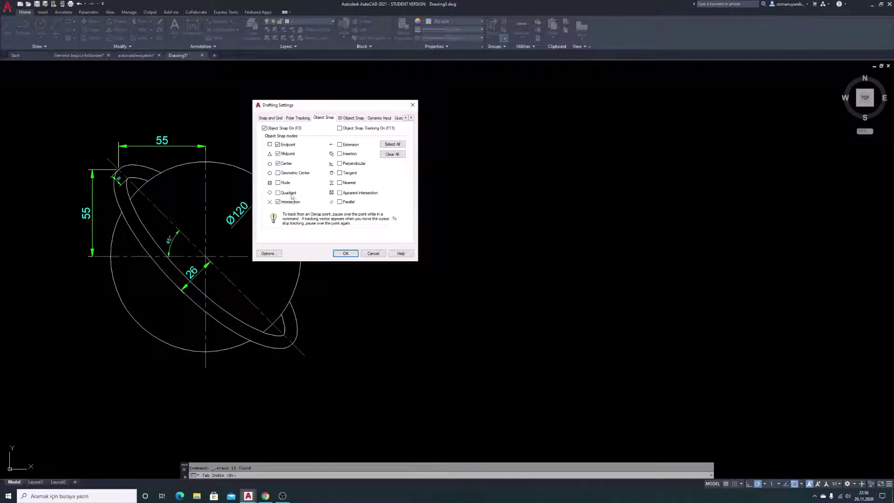
click(345, 254)
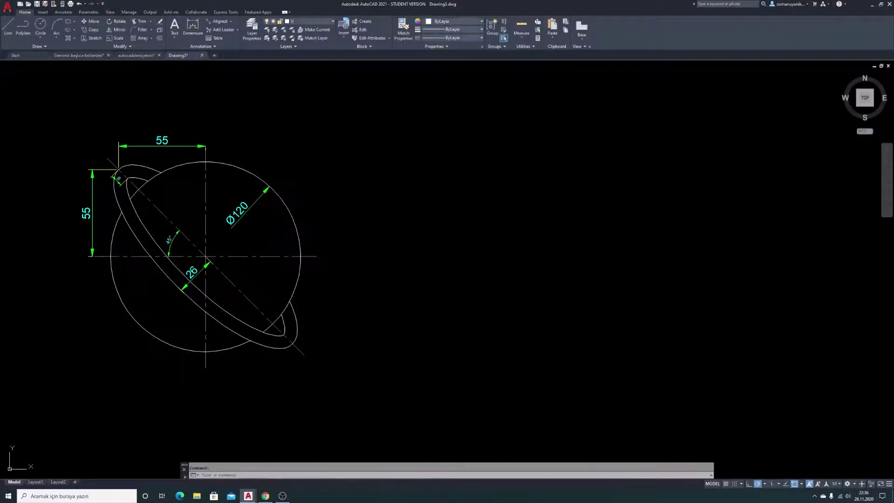
Draw a horizontal line and a vertical line to the right of the reference drawing
text(l)
key(Return)
click(401, 255)
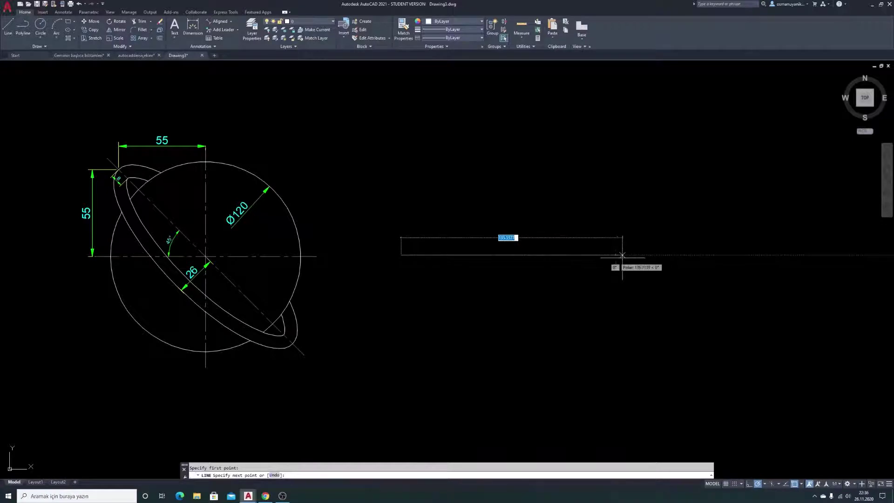
click(623, 255)
key(Return)
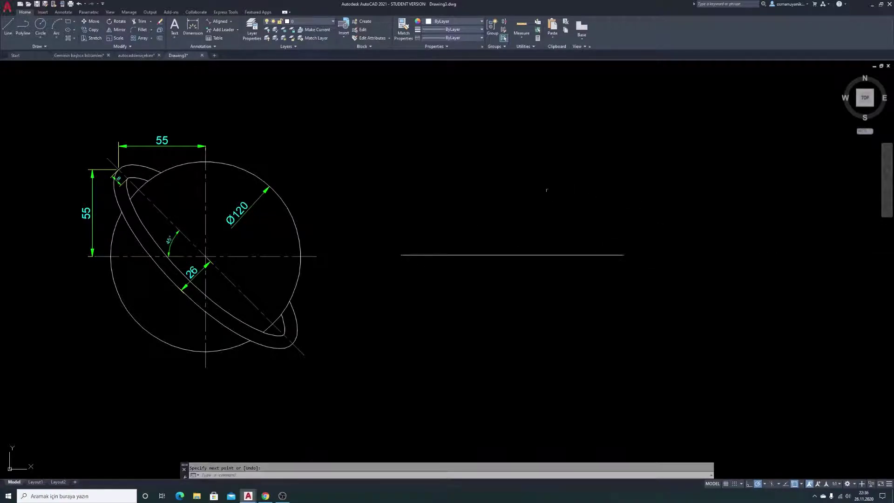
key(Return)
click(477, 154)
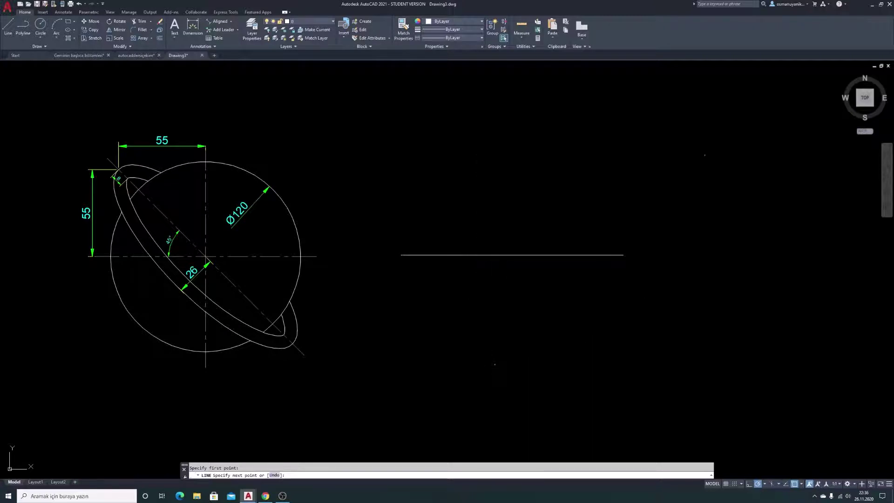
click(495, 364)
key(Return)
Grip-move the vertical line's midpoint onto the horizontal line's midpoint
click(494, 297)
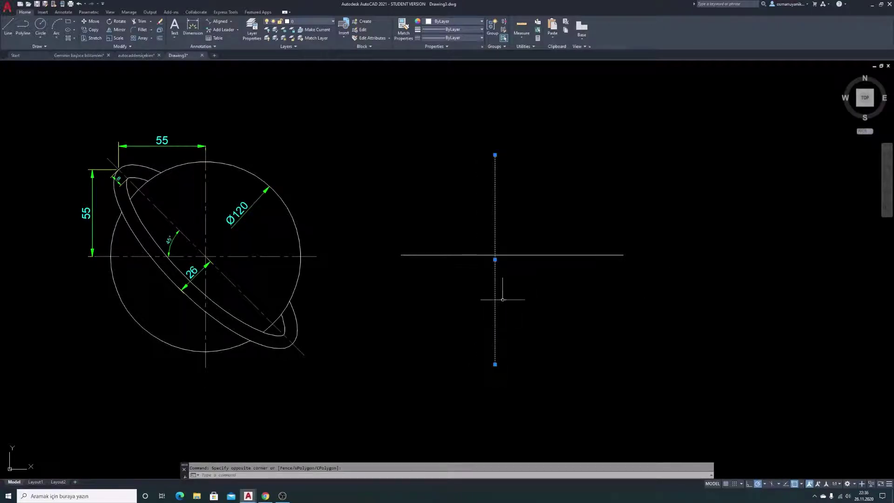
key(Escape)
click(485, 287)
click(495, 260)
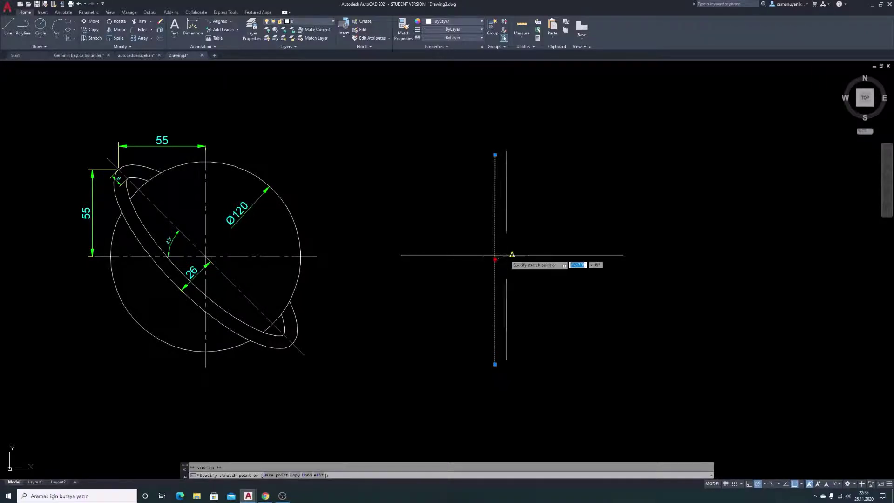
click(512, 256)
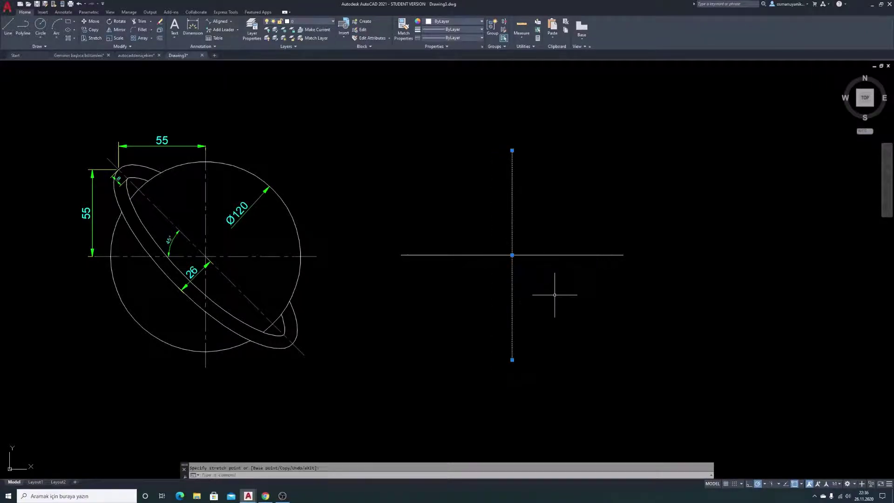
key(Escape)
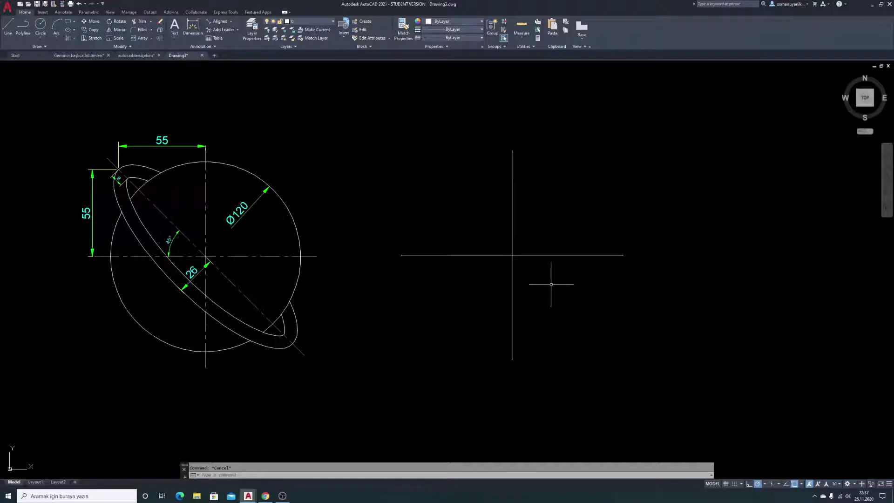
Draw a circle of diameter 120 centred on the centreline intersection
text(c)
key(Return)
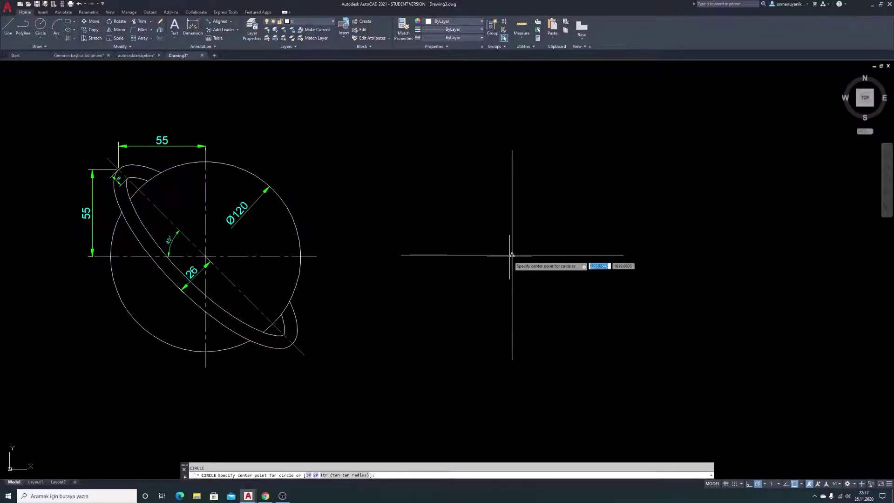
click(512, 255)
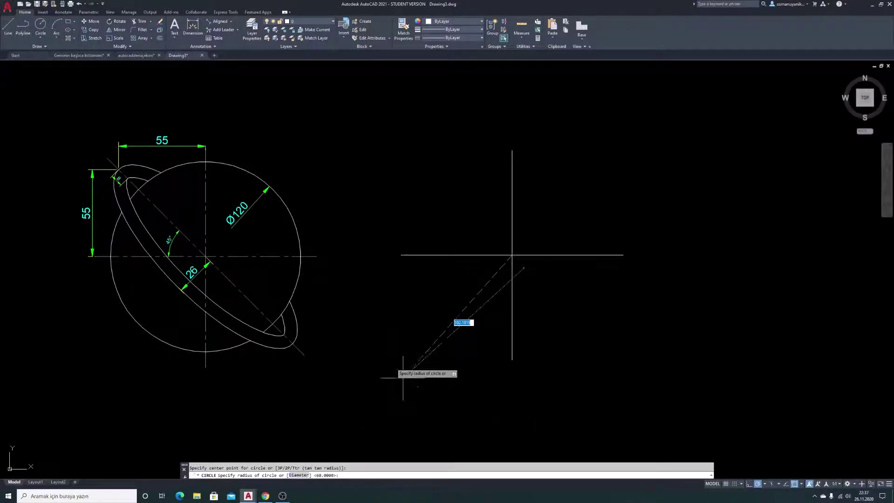
click(298, 475)
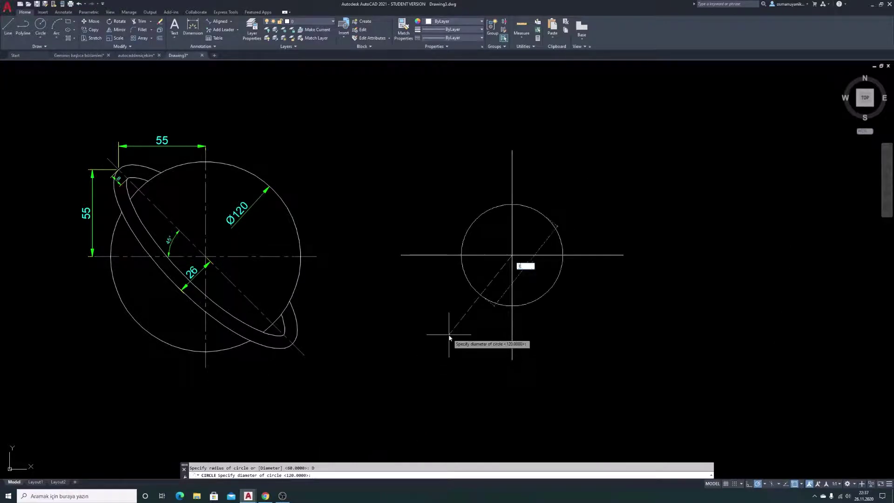
text(20)
key(Return)
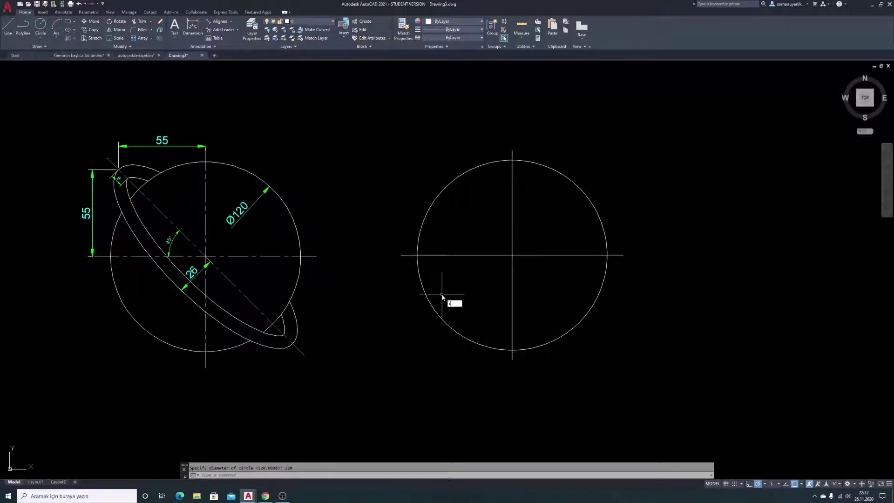
Rotate a copy of the vertical centreline 45° about the circle centre
text(o)
key(Return)
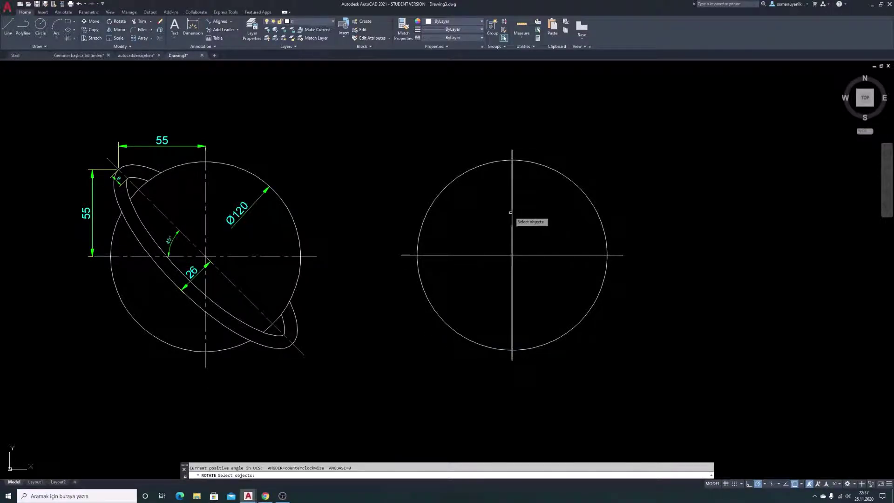
click(512, 212)
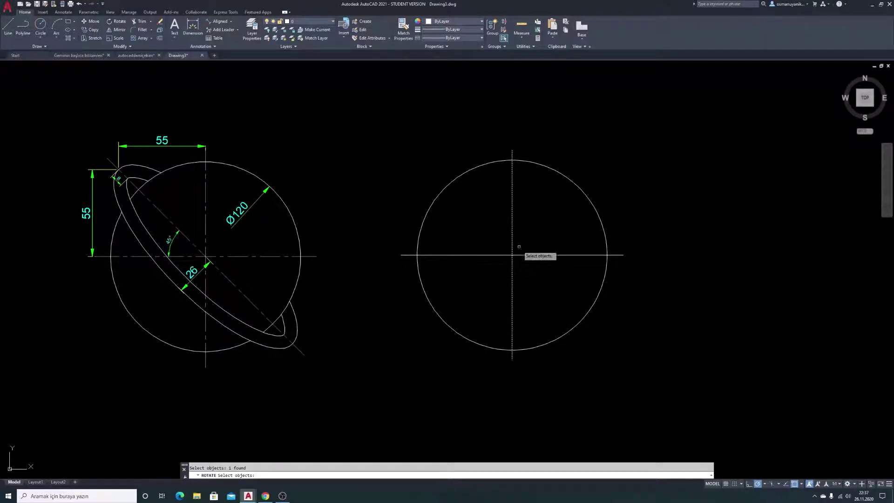
key(Return)
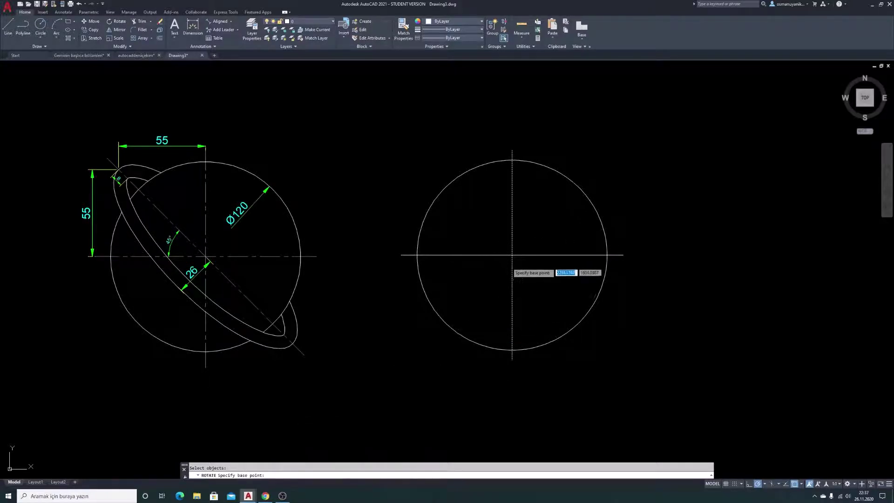
click(512, 255)
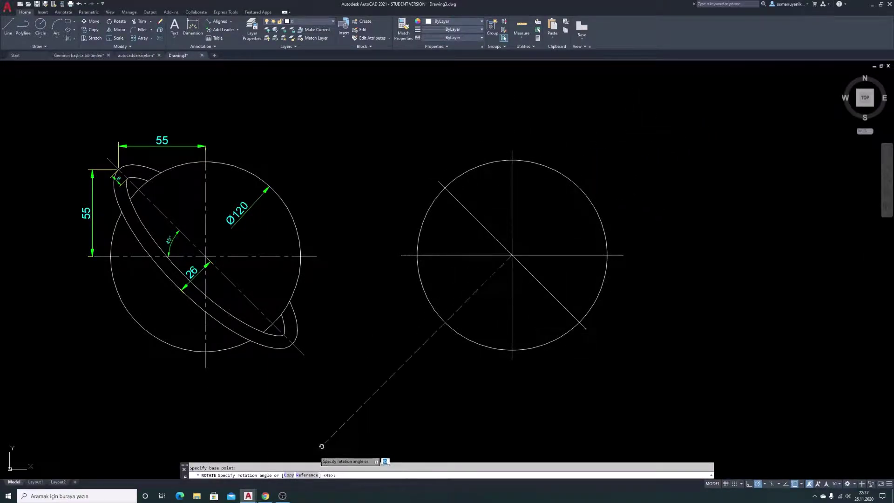
click(289, 475)
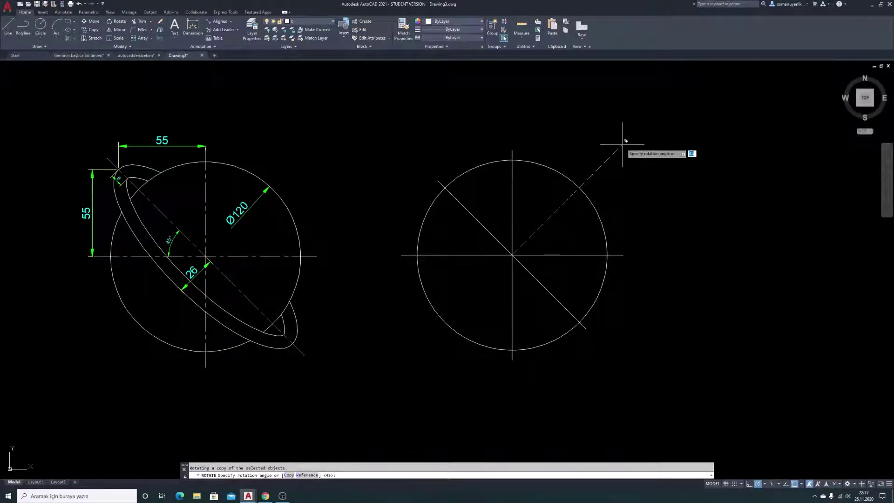
text(45)
key(Return)
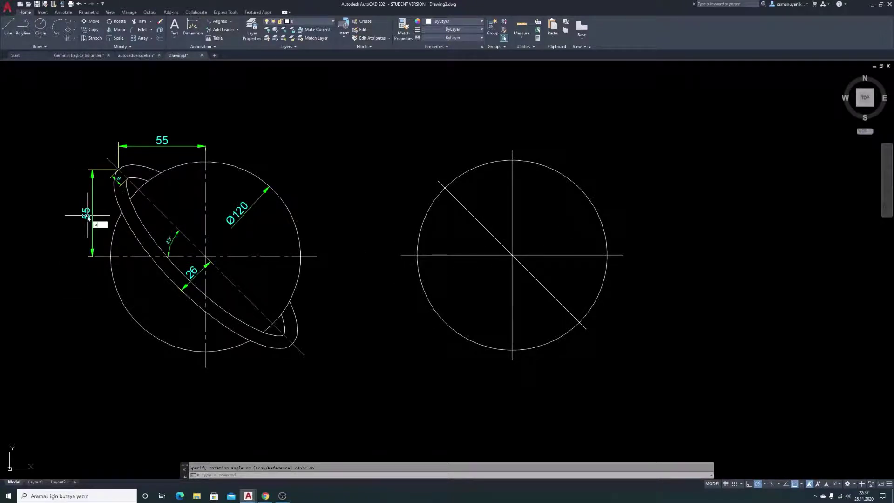
key(Return)
key(Return)
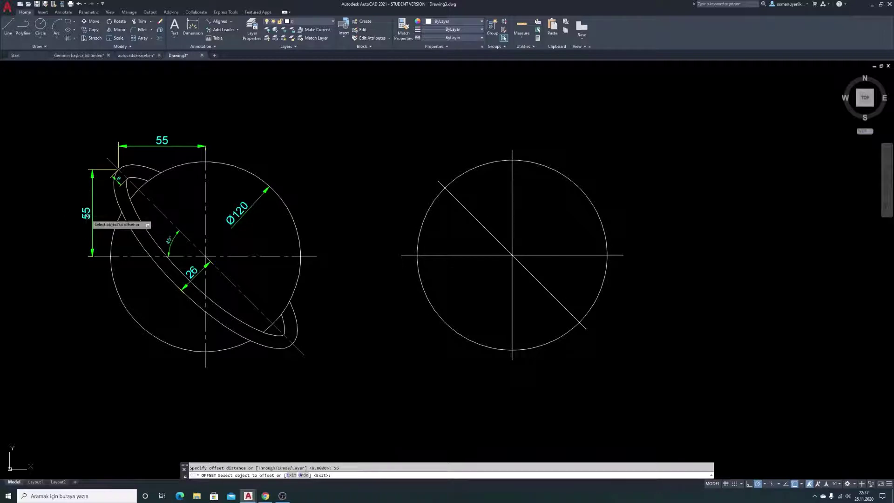
Offset the horizontal centreline 55 units upward
click(453, 255)
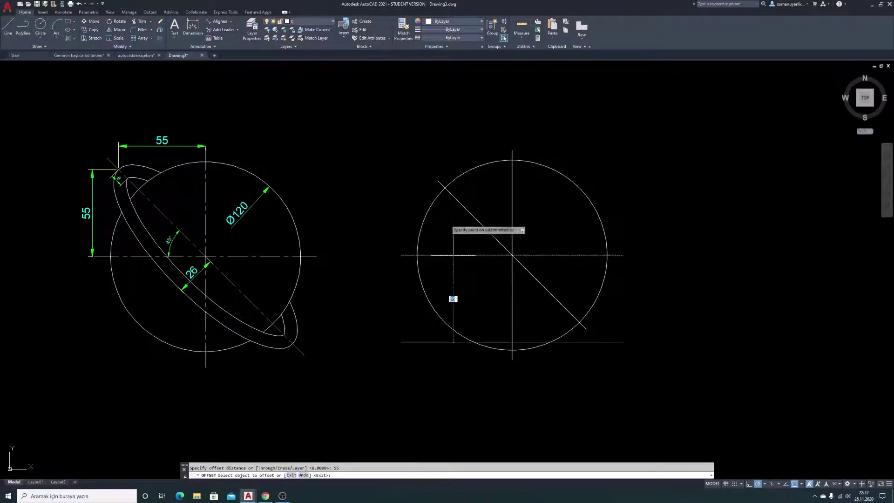
click(408, 126)
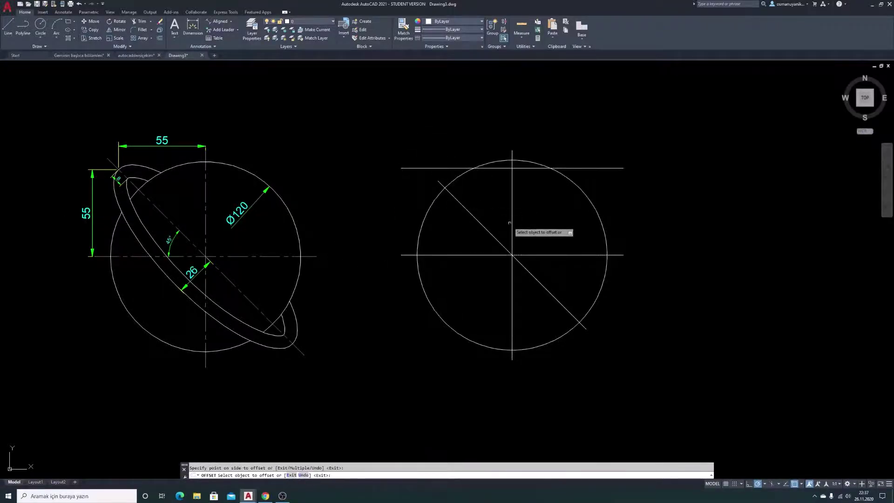
key(Return)
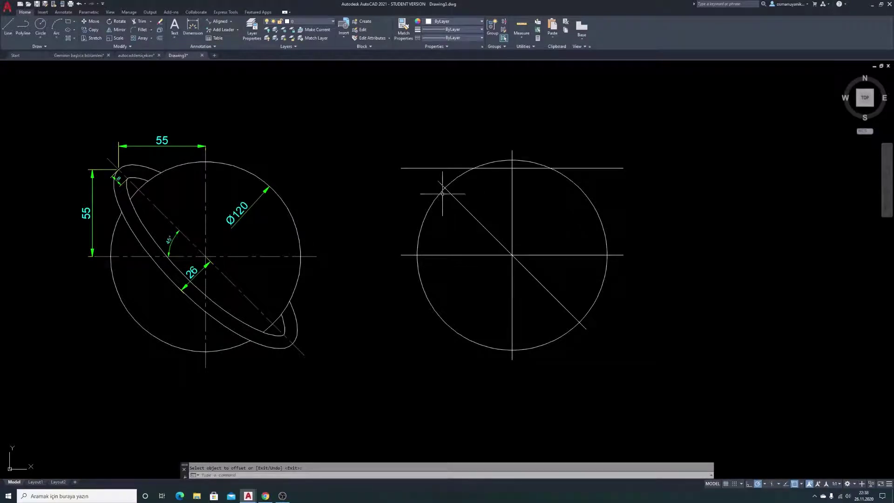
Extend the 45° diagonal up to the new top line
text(Ex)
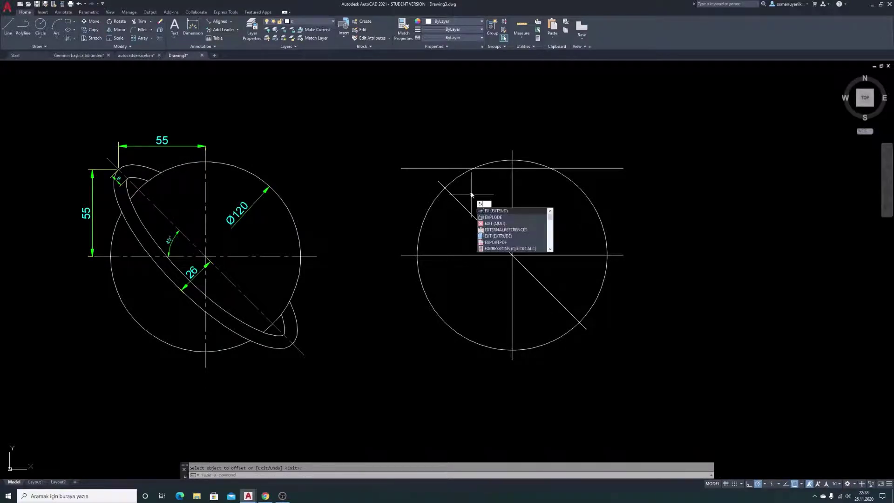
key(Return)
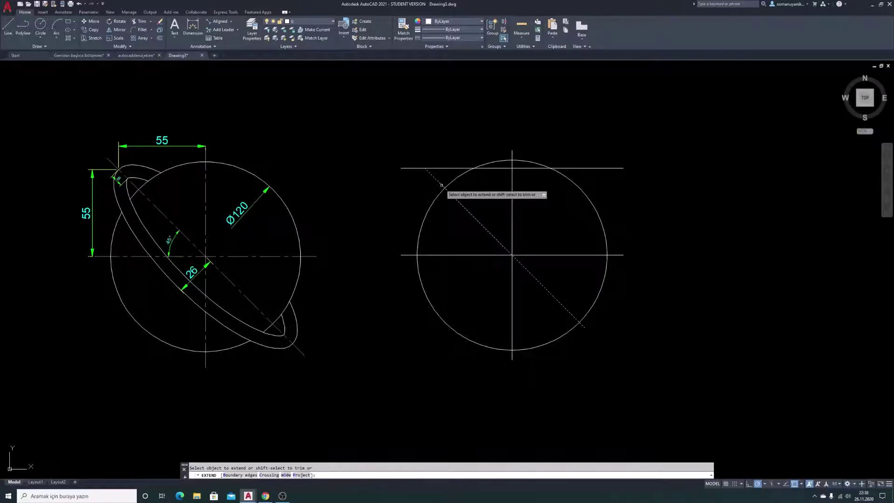
click(441, 185)
key(Return)
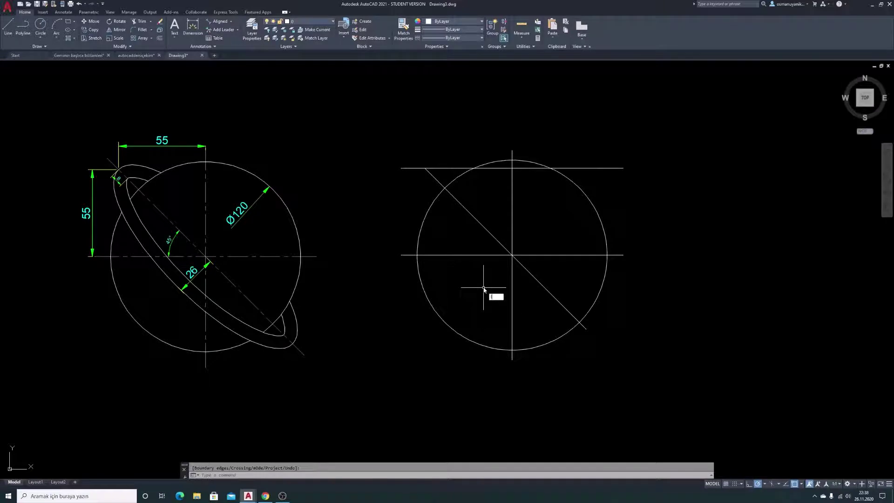
key(Return)
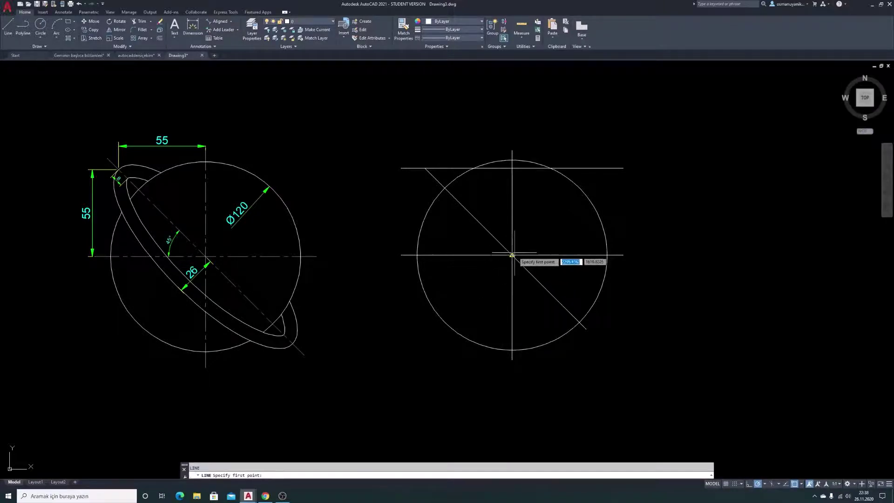
click(512, 254)
text(26)
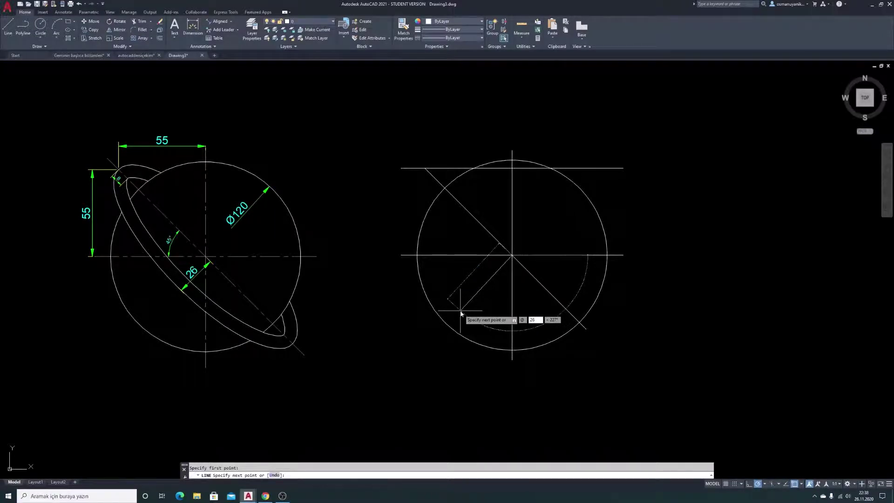
key(Tab)
text(225)
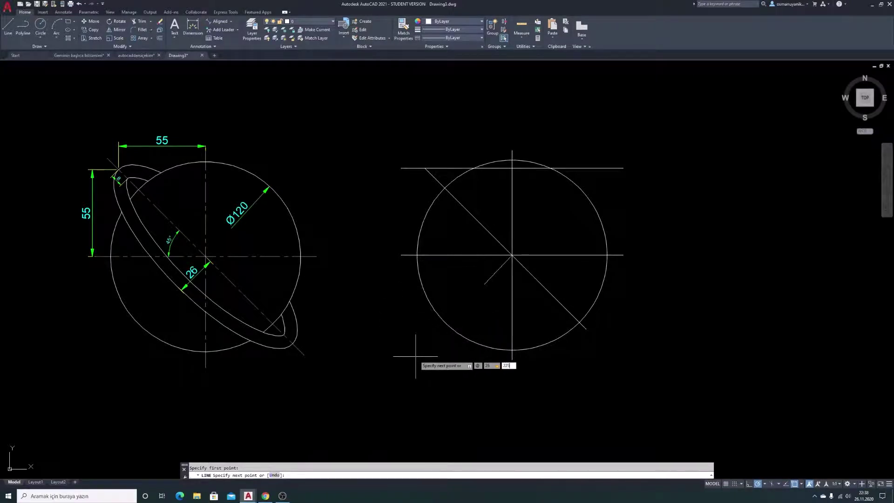
key(Return)
key(Return)
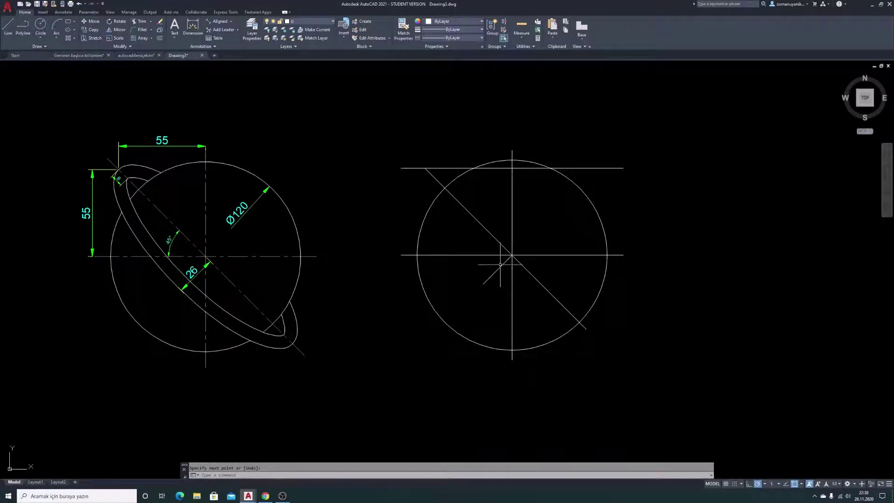
click(512, 254)
Draw a centred ellipse with its long axis toward the upper-left intersection and half-width 26
text(llipse)
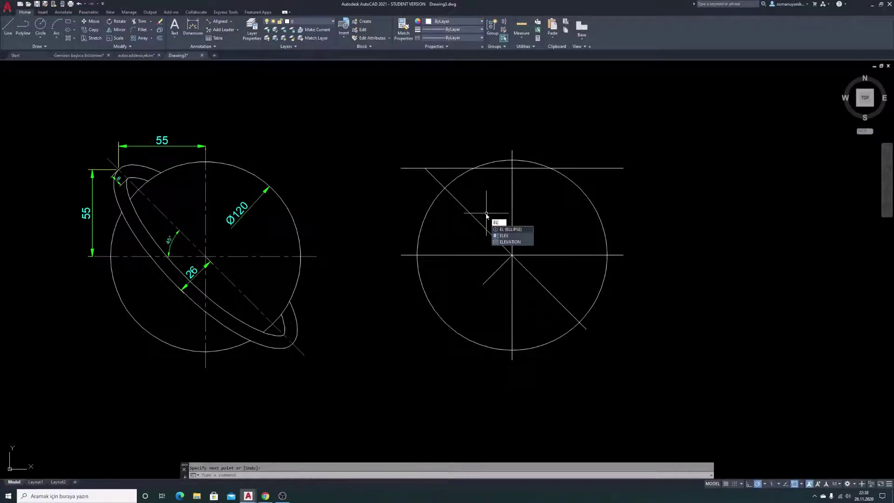
key(Return)
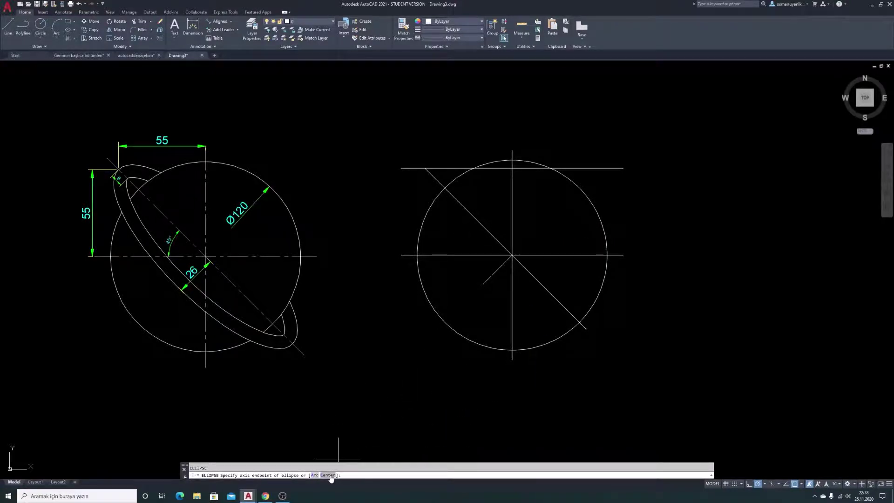
click(328, 475)
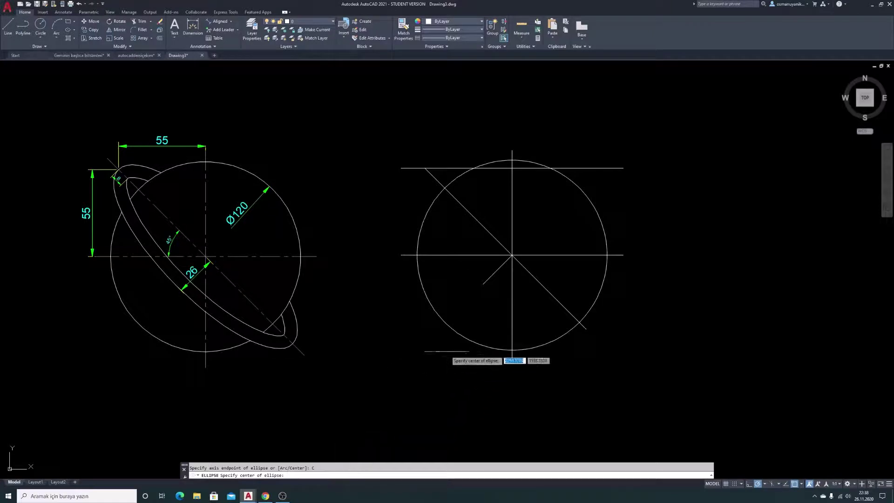
click(512, 254)
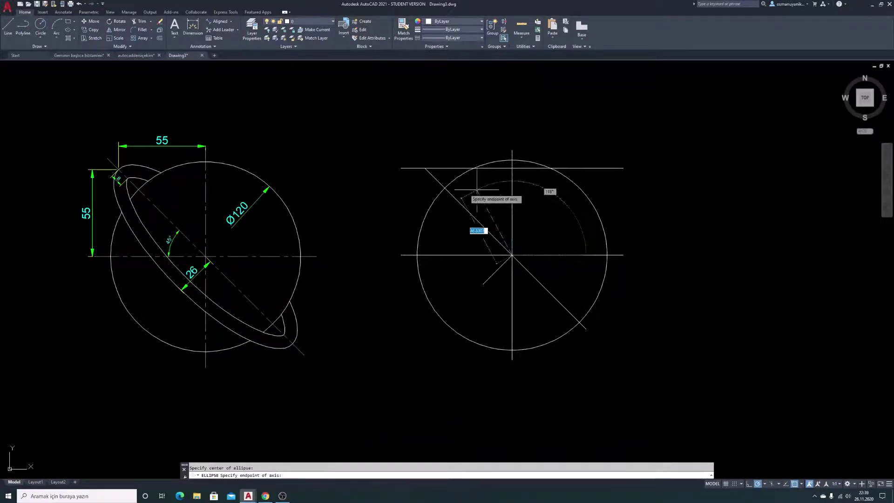
click(424, 168)
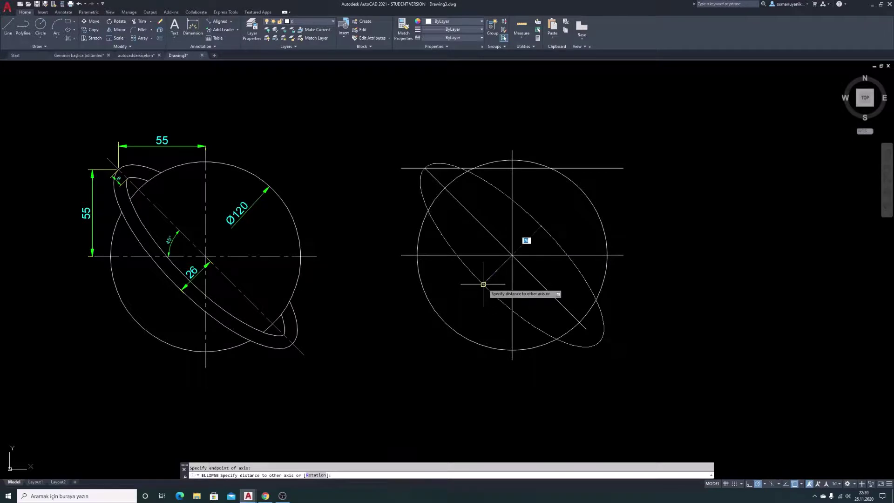
click(483, 284)
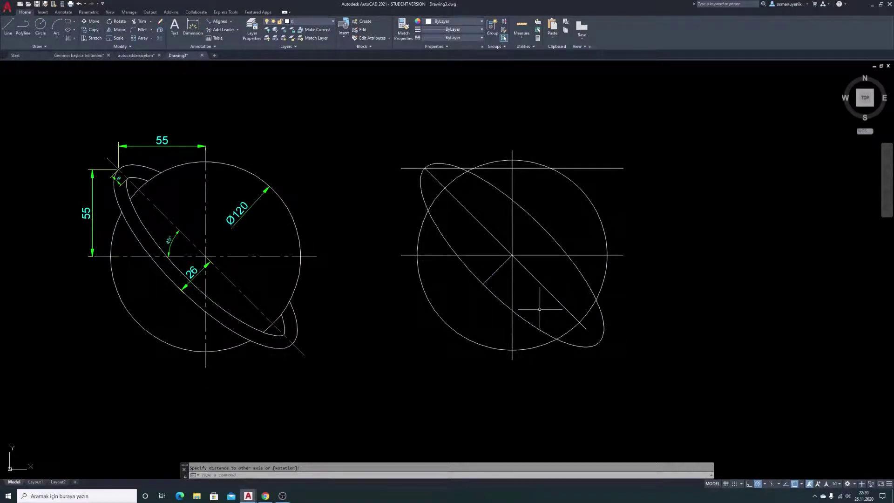
Delete the top horizontal construction line and bring both drawings back into view
click(579, 168)
key(Delete)
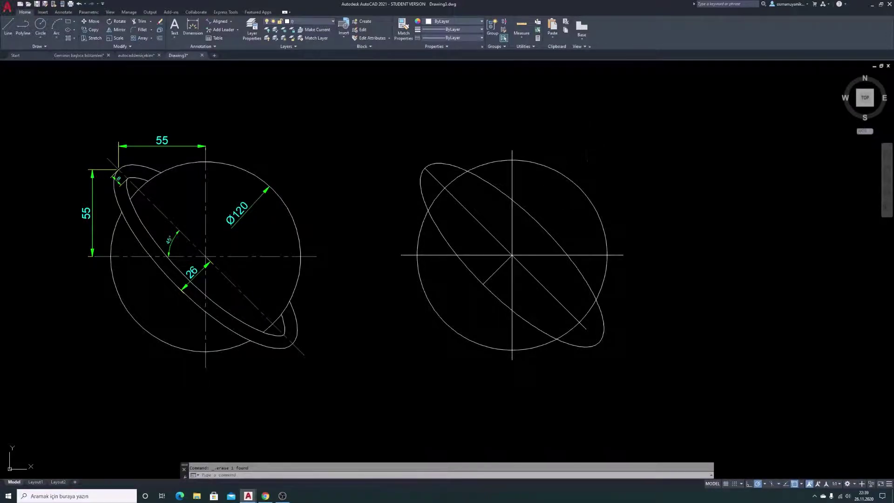
scroll(124, 176, up, 4)
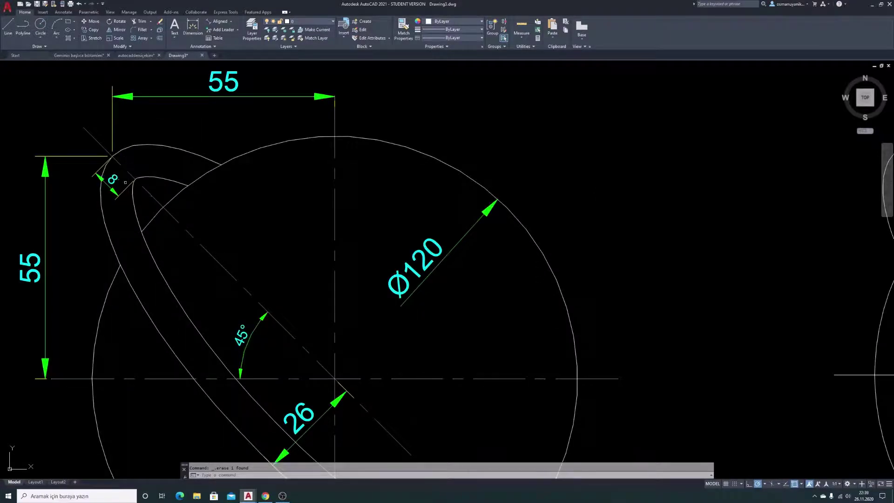
scroll(125, 182, down, 2)
scroll(520, 205, down, 2)
middle_drag(520, 204, 369, 209)
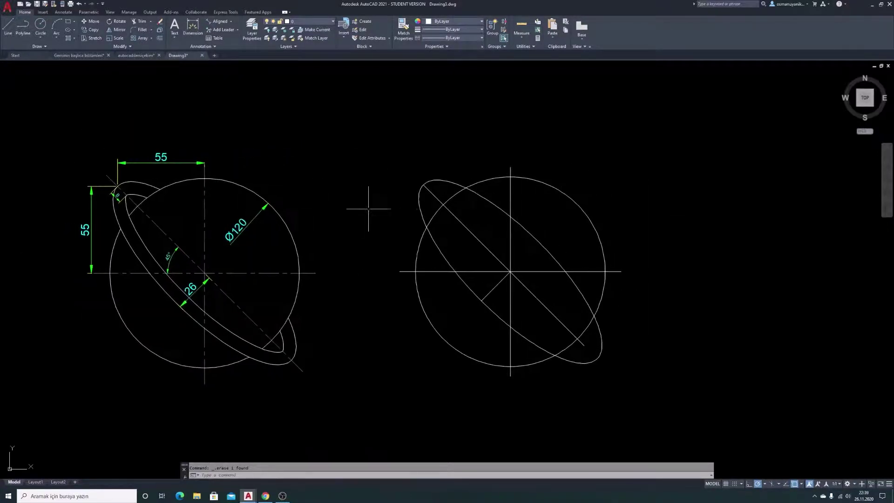
Offset the tilted ellipse 8 units both inward and outward
key(Return)
text(8)
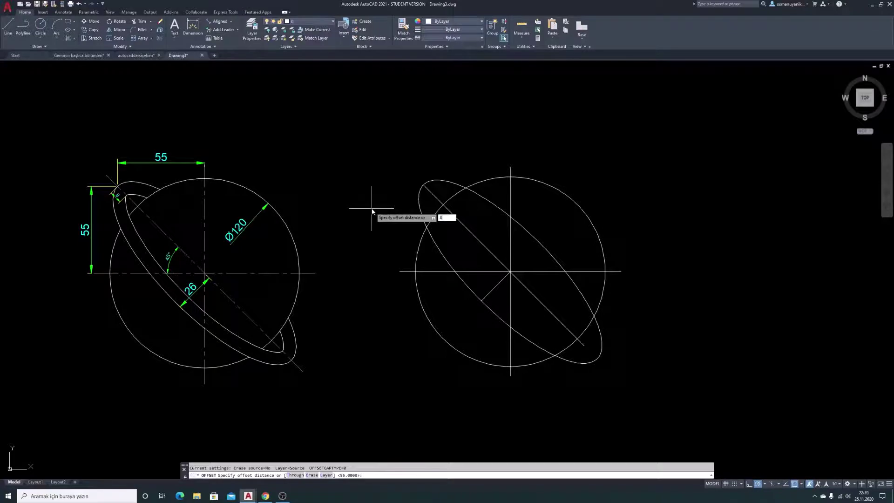
key(Return)
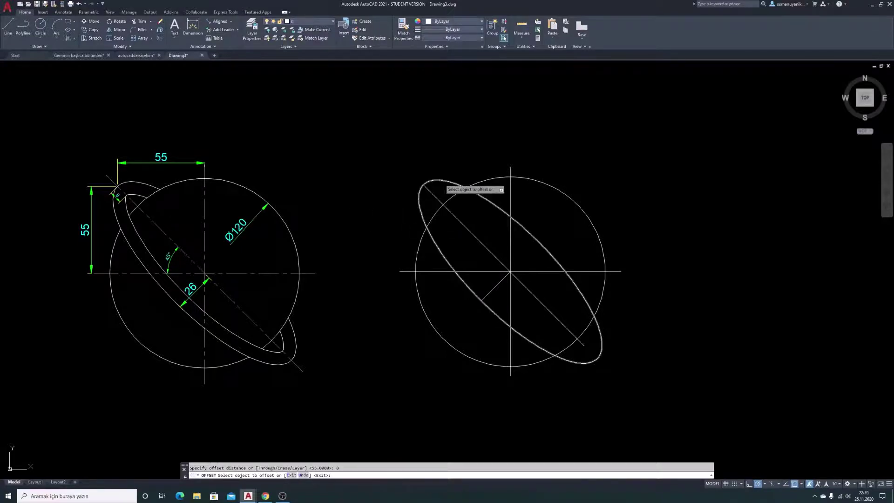
click(440, 180)
click(469, 195)
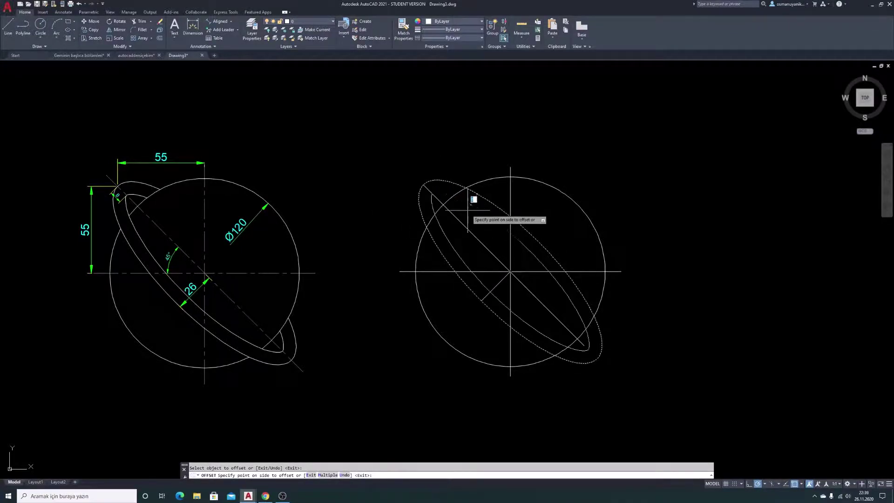
click(439, 181)
click(438, 157)
key(Return)
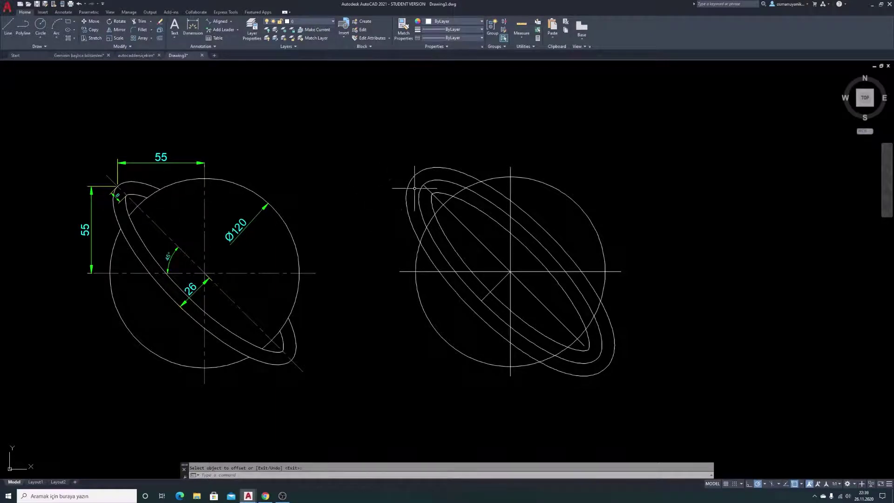
Extend both ends of the diagonal axis out to the outer ellipse
text(ex)
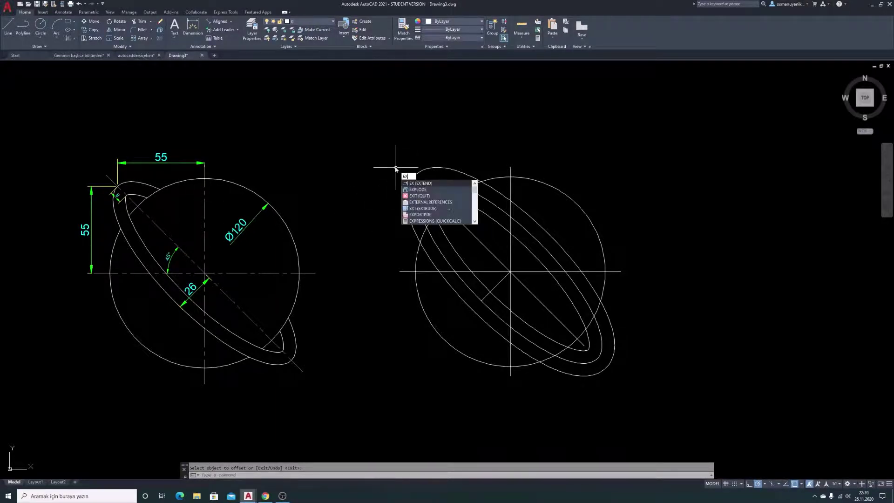
key(Return)
click(431, 190)
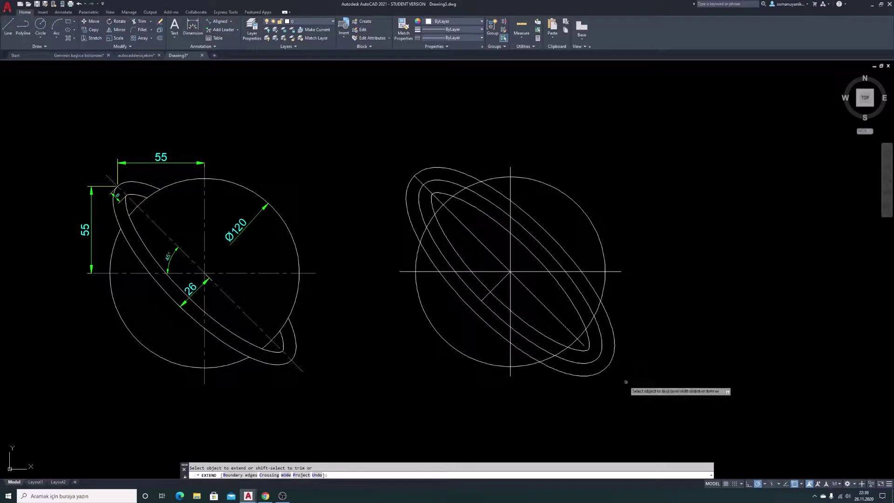
click(592, 353)
click(593, 353)
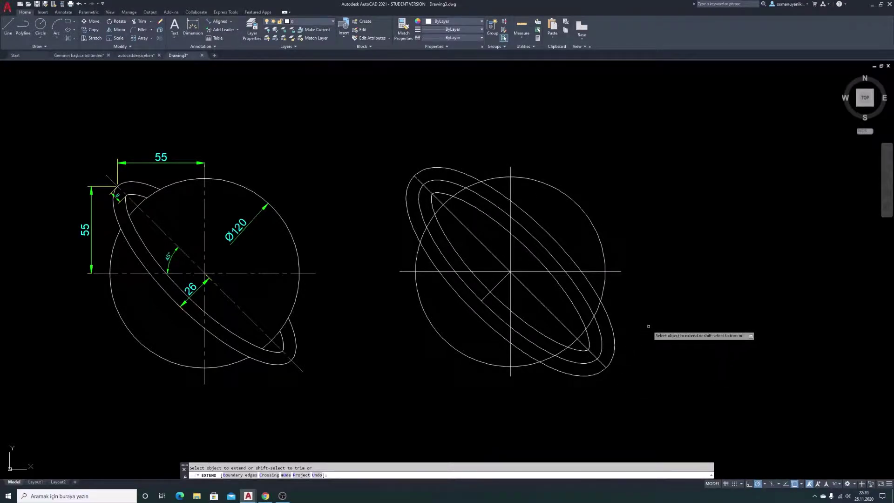
key(Return)
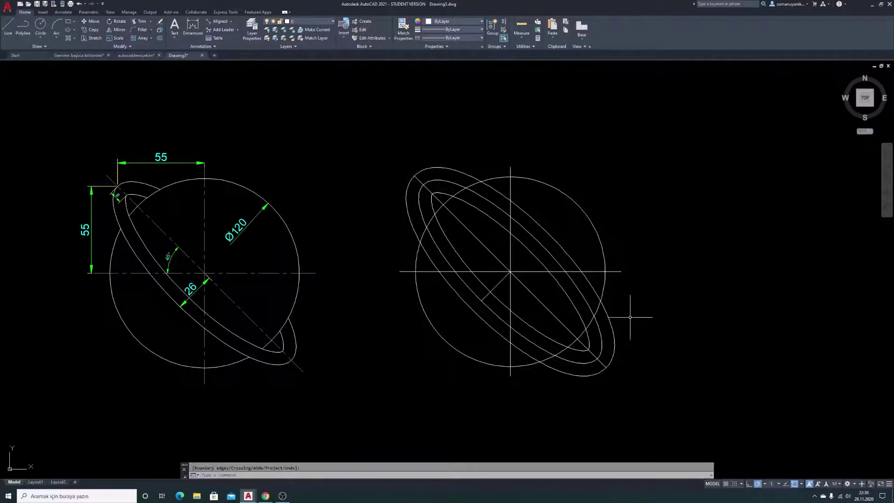
Delete the outermost ellipse
click(612, 320)
key(Delete)
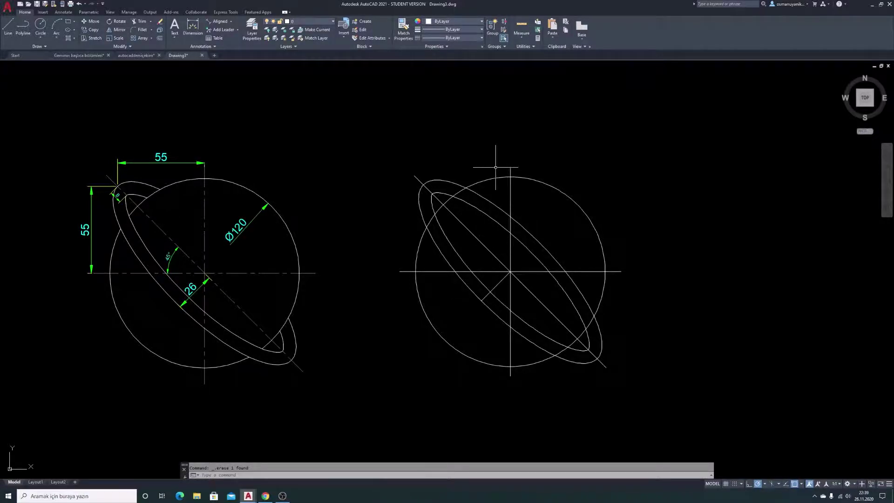
click(510, 240)
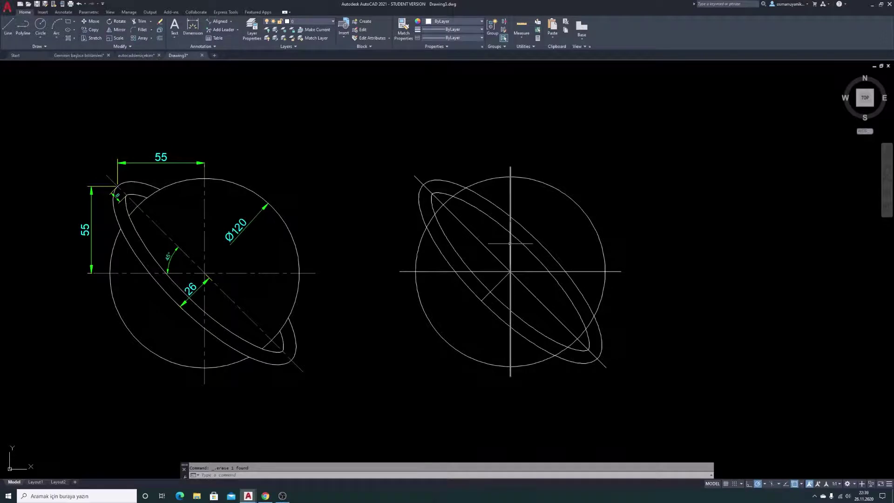
Load the CENTER linetype through the Linetype Manager
click(470, 38)
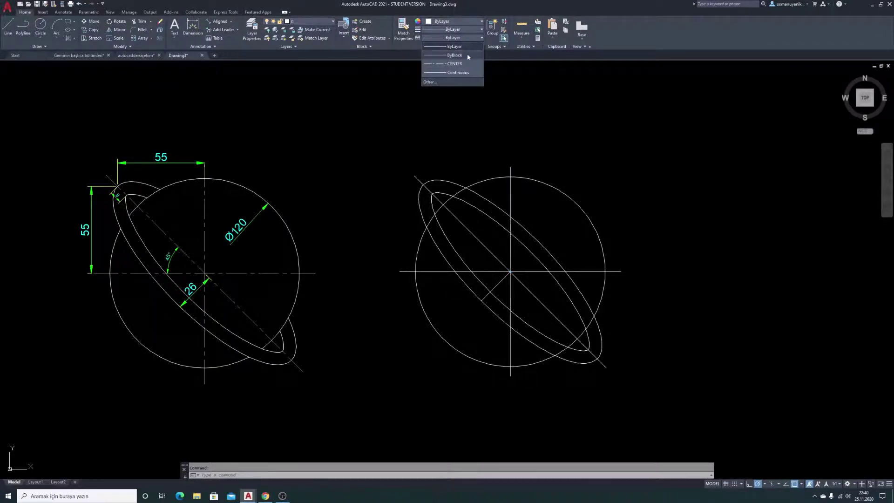
click(454, 83)
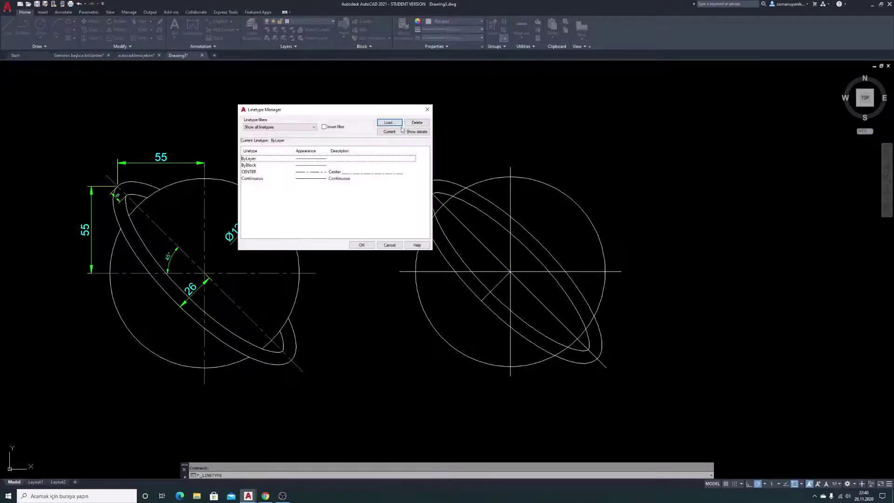
click(388, 123)
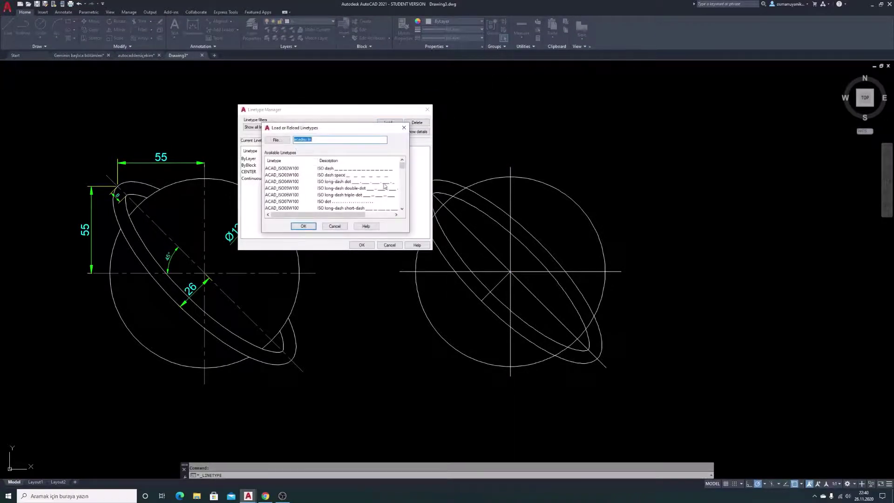
scroll(385, 186, down, 4)
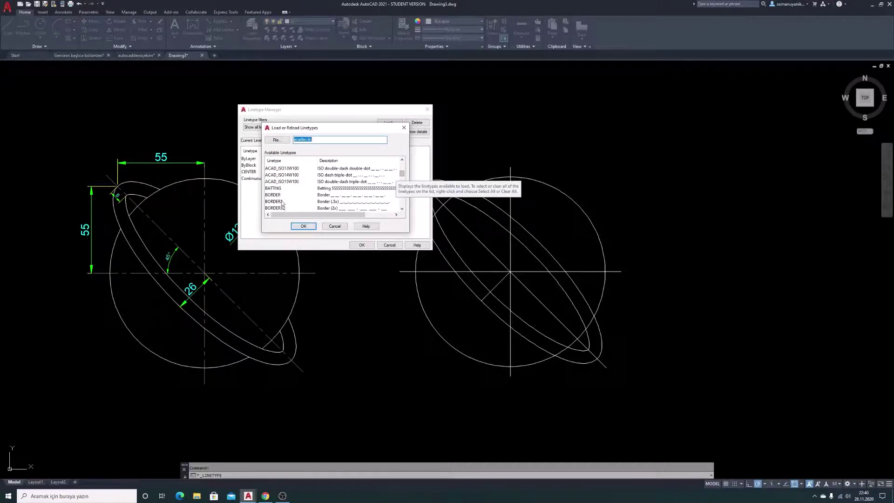
scroll(282, 204, down, 1)
click(278, 196)
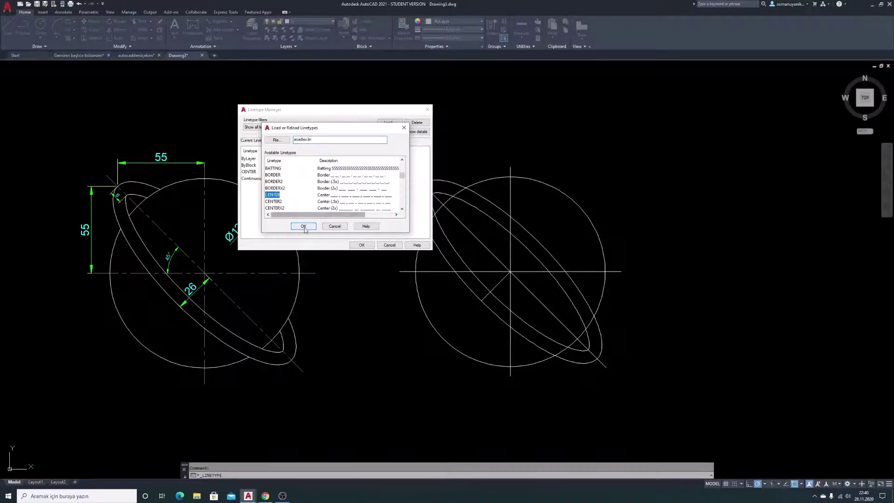
click(334, 227)
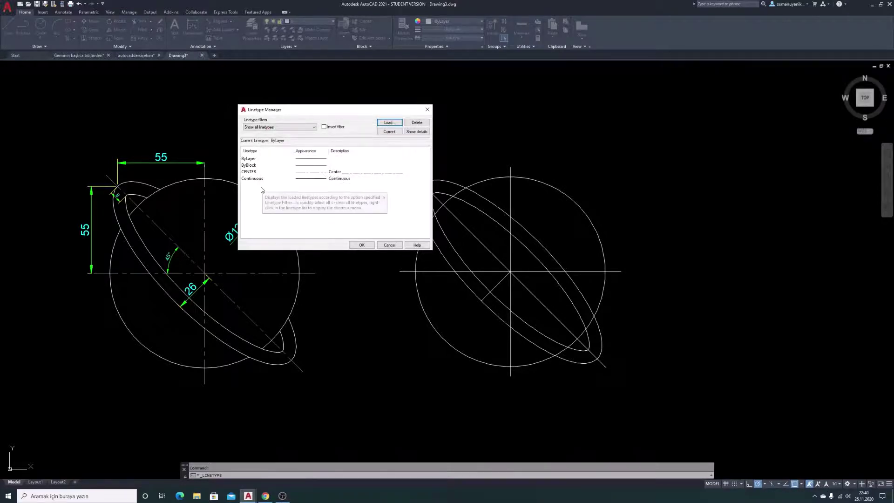
click(389, 245)
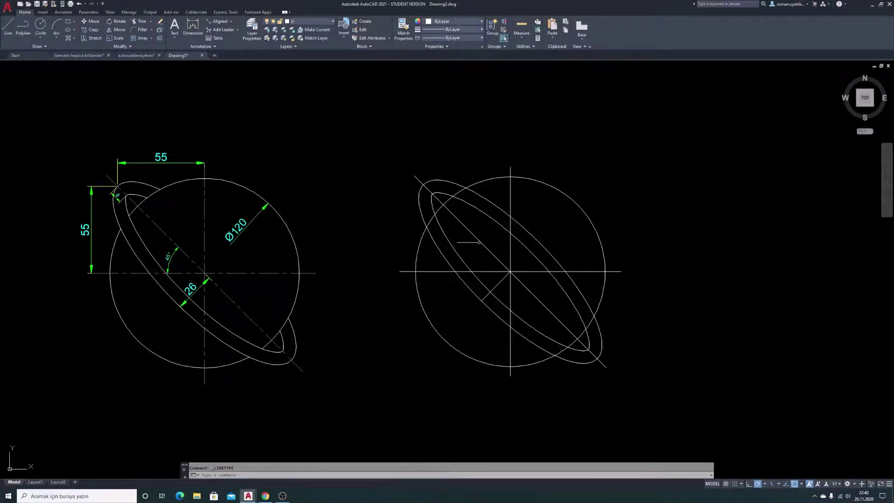
Apply the CENTER linetype to the diagonal line
click(481, 241)
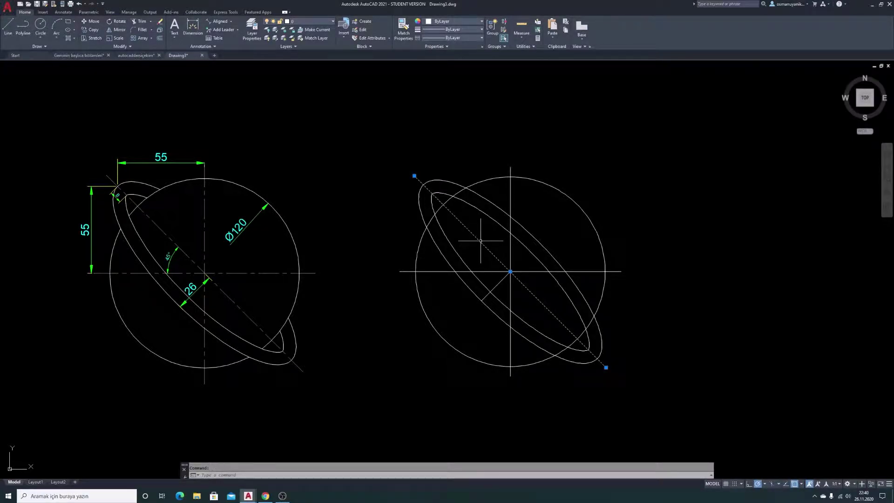
click(464, 41)
click(466, 64)
key(Escape)
Reselect the dash-dot diagonal and show its Properties palette with Ctrl+1
click(461, 223)
click(490, 165)
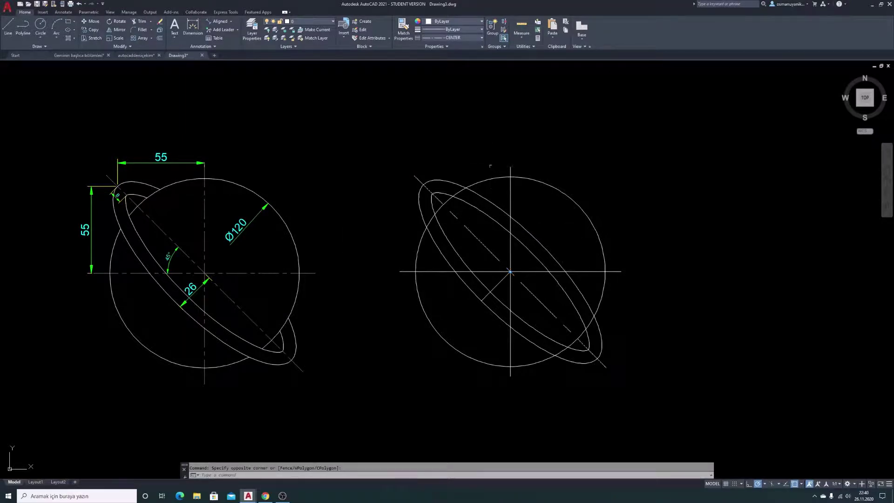
key(Escape)
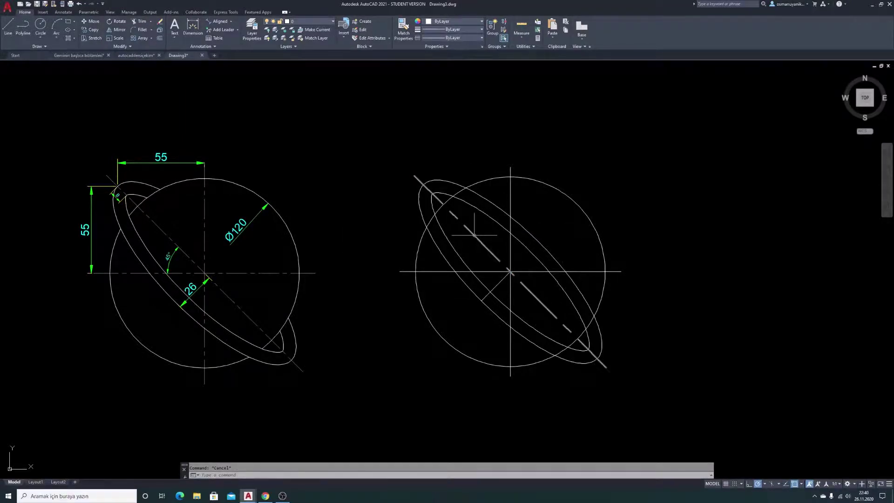
click(473, 234)
middle_drag(486, 170, 504, 163)
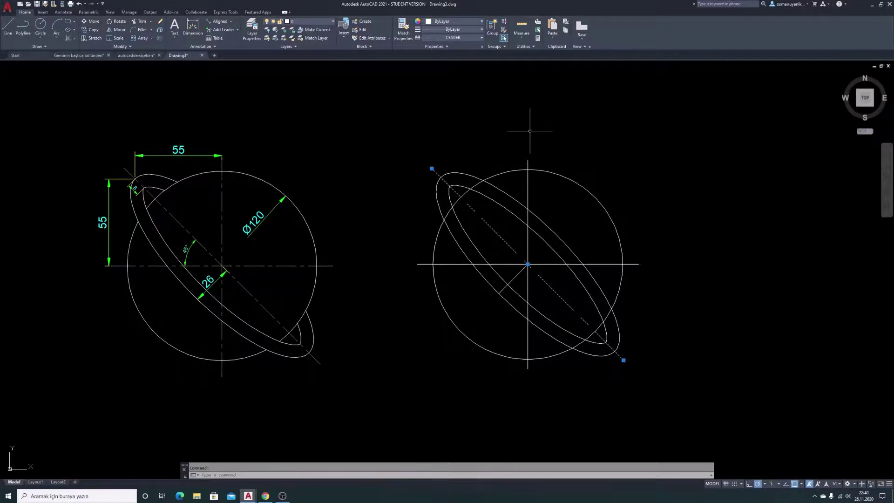
key(ctrl+1)
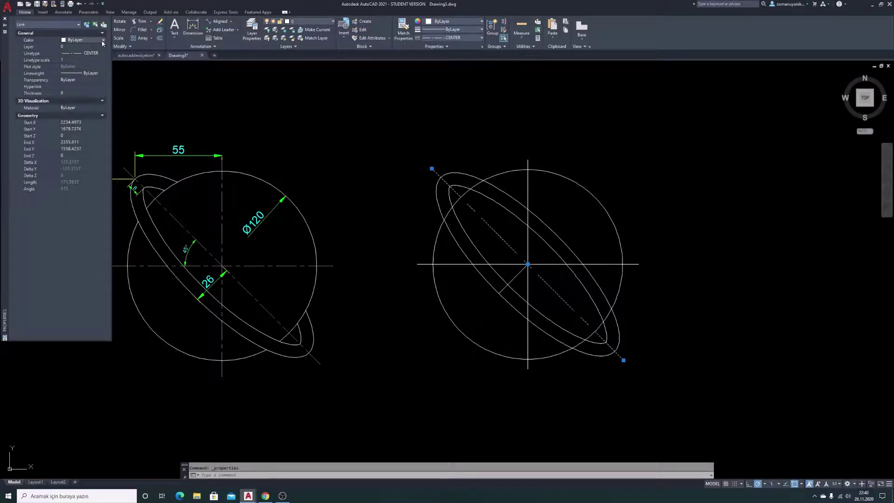
Set the diagonal centre line's colour to Magenta and its linetype scale to 0.3
click(103, 40)
click(75, 91)
text(0.3)
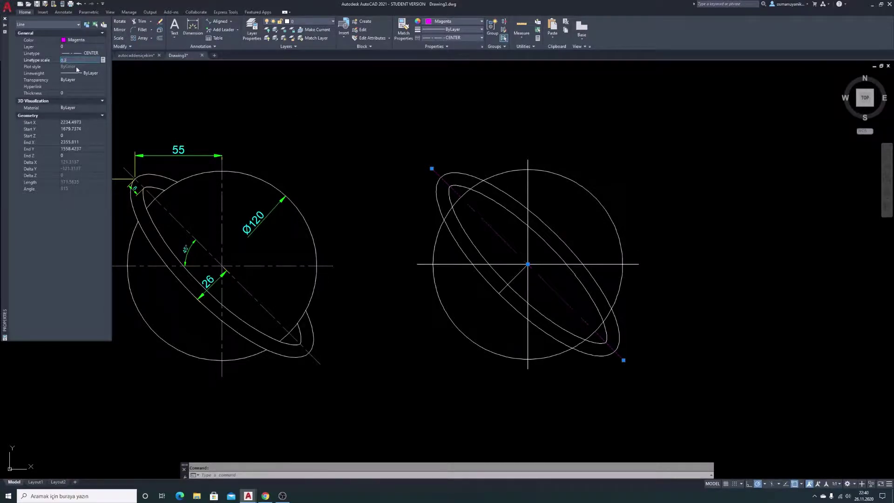
key(Return)
Clear the selection, close the Properties palette, and reselect the magenta diagonal centre line
key(Escape)
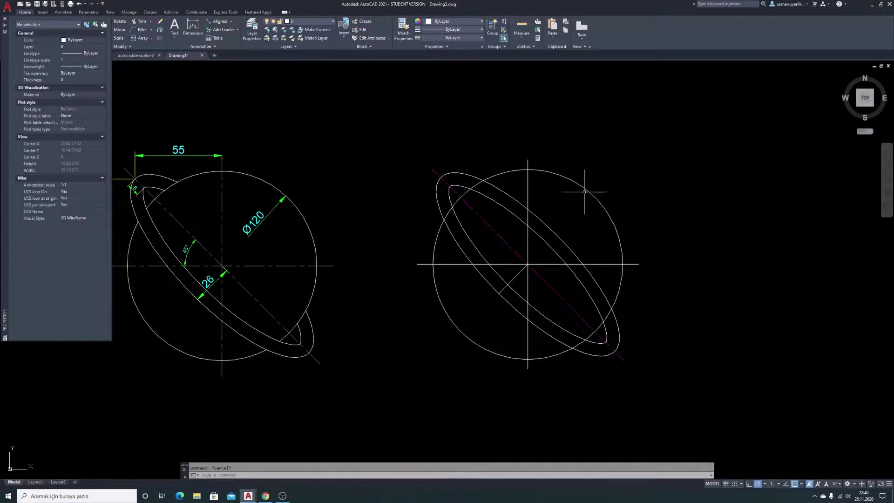
scroll(570, 280, up, 2)
scroll(567, 278, down, 2)
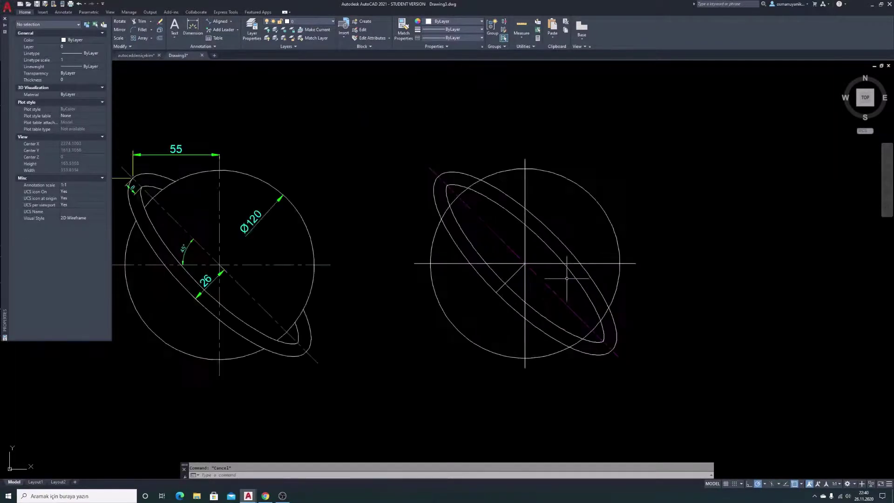
key(ctrl+1)
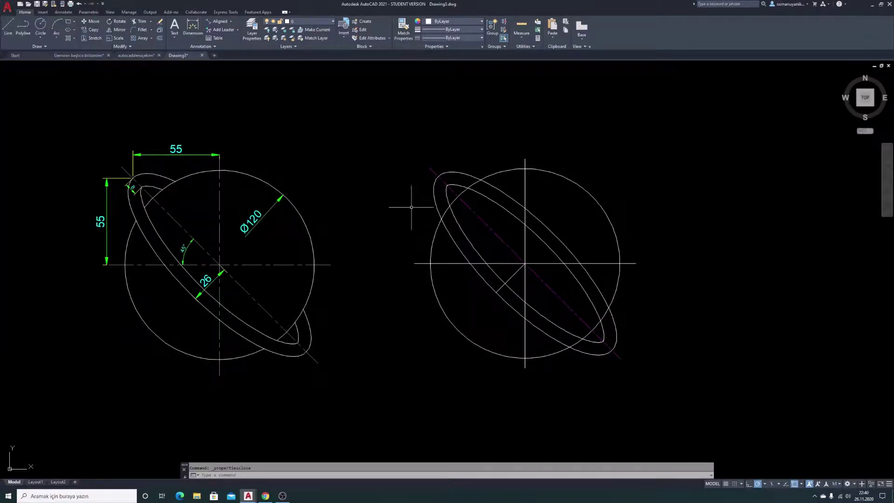
click(495, 234)
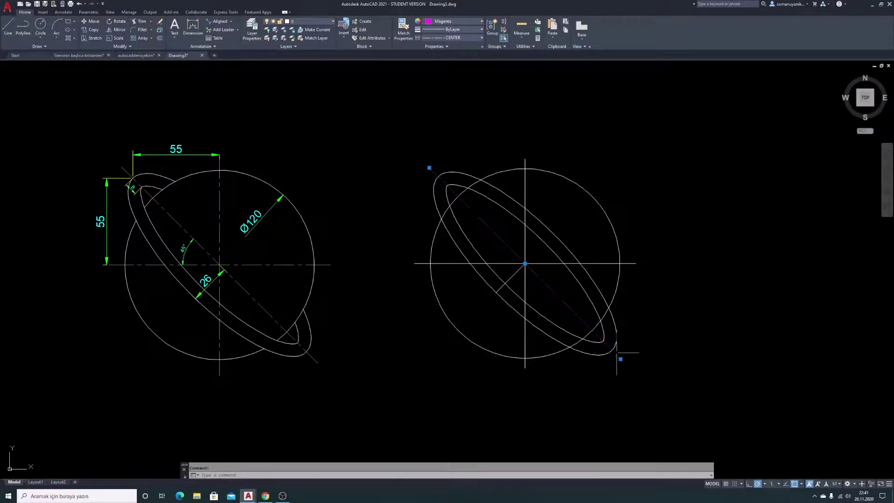
Match the vertical and horizontal centrelines to the diagonal's magenta dash-dot style
click(403, 27)
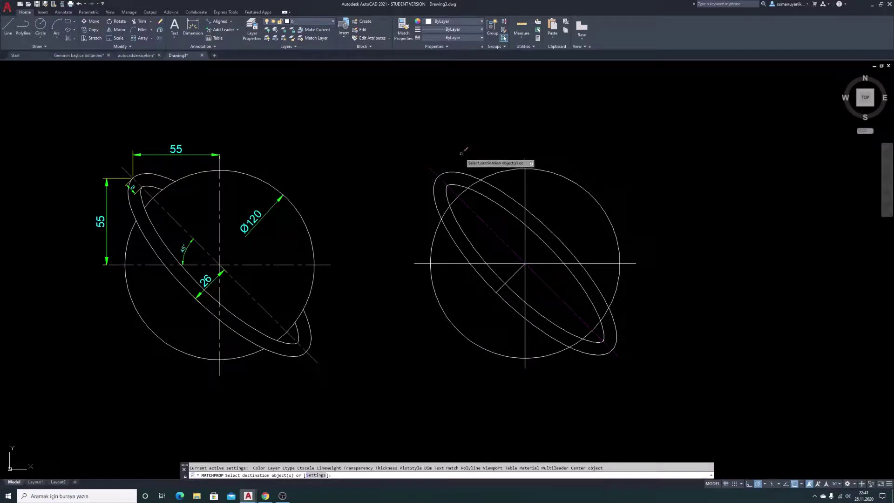
click(526, 247)
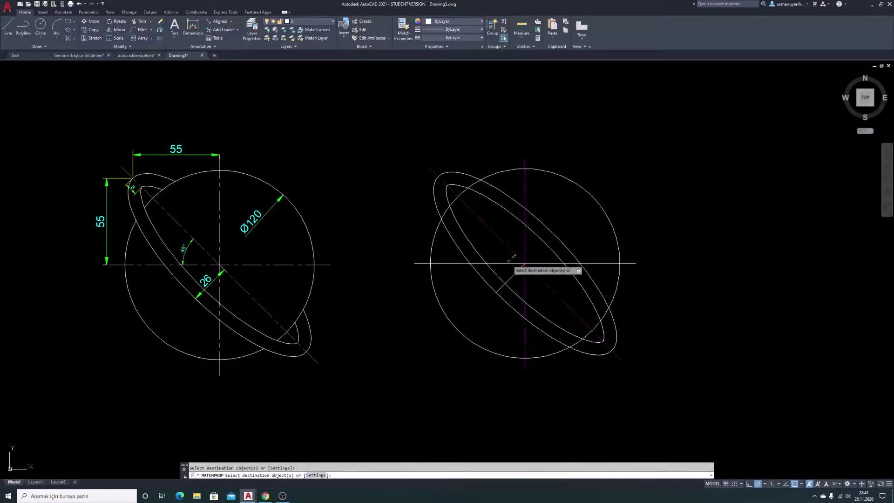
click(508, 264)
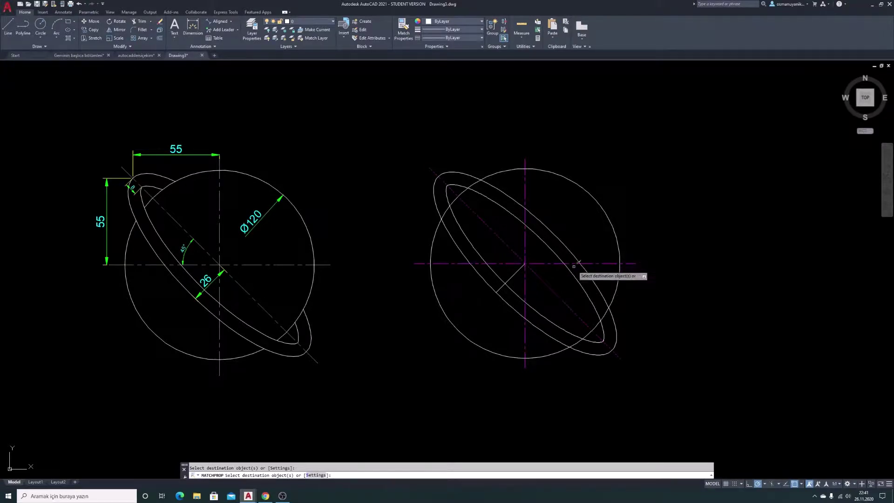
key(Return)
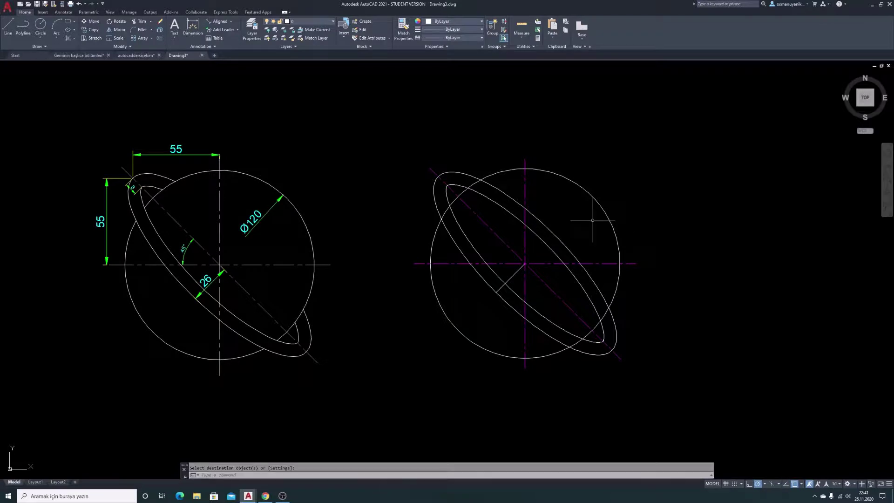
key(Return)
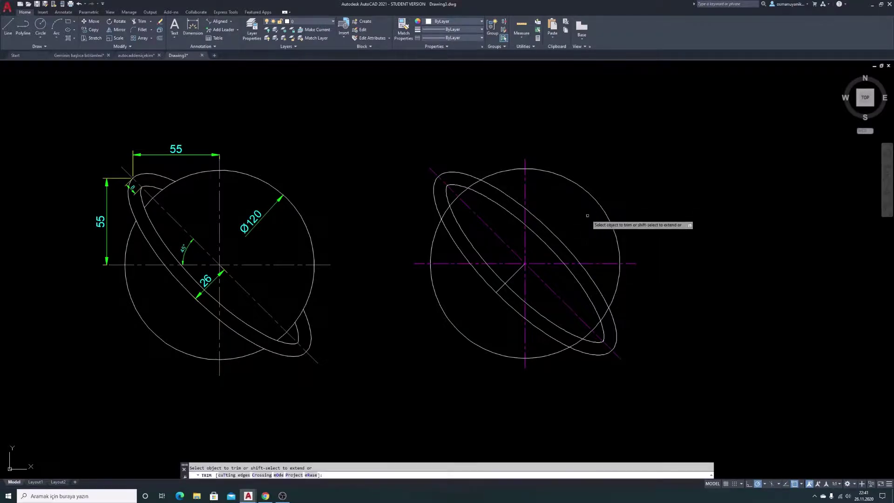
Trim away the three elliptical ring segments that lie inside the circle
click(503, 191)
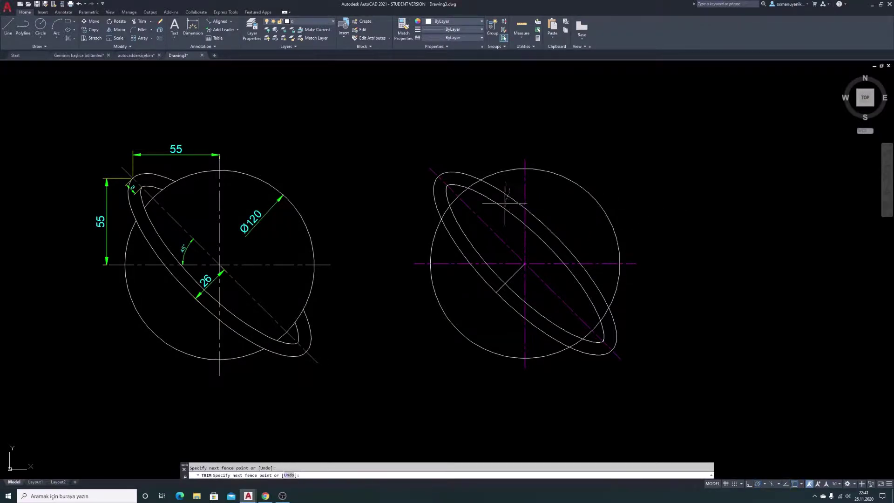
click(536, 236)
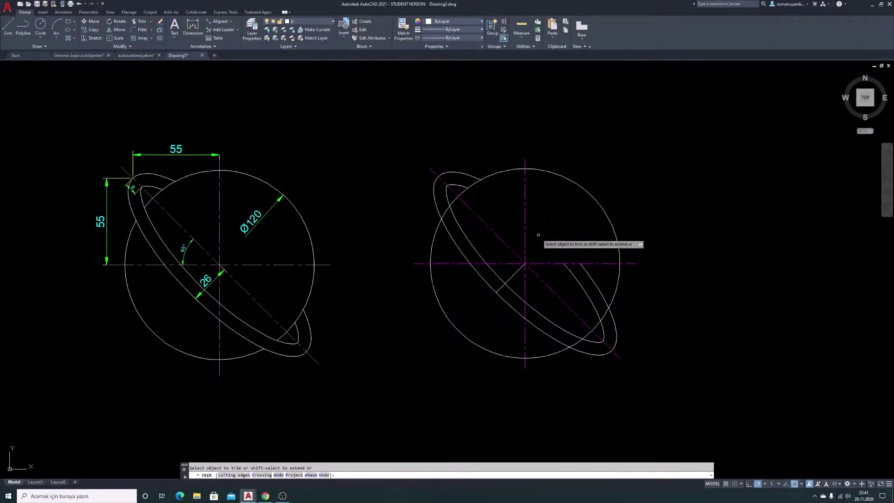
click(577, 280)
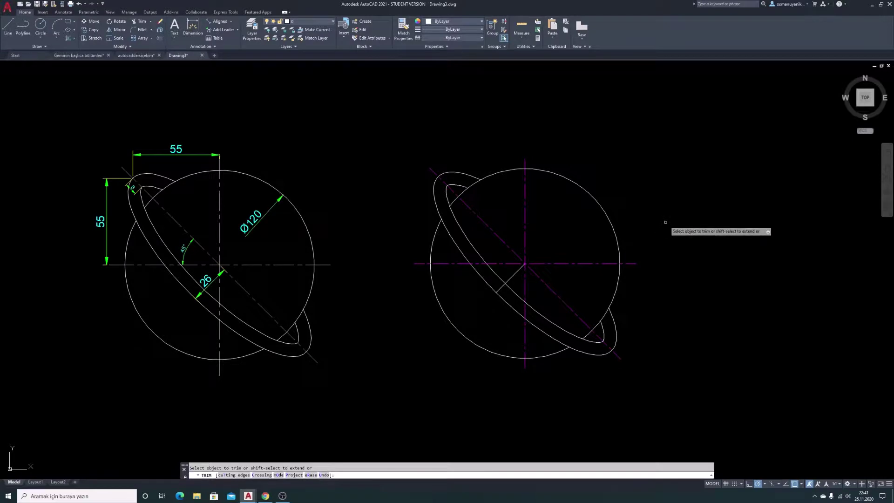
key(Return)
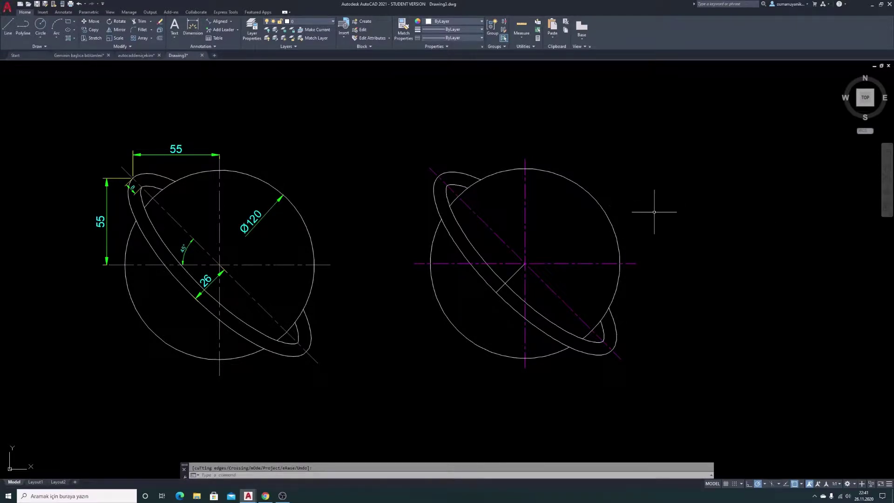
Add horizontal and vertical 55 linear dimensions from the ellipse's left edge to the centrelines
click(231, 24)
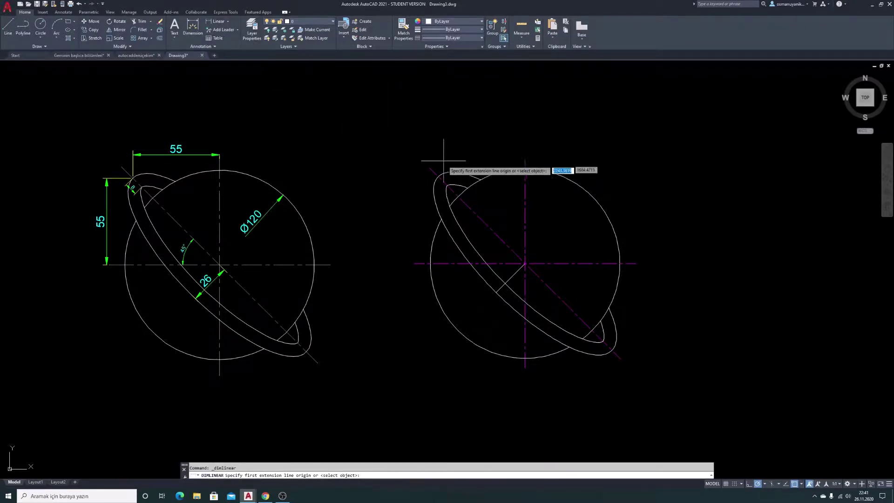
scroll(446, 180, up, 2)
click(433, 183)
click(573, 155)
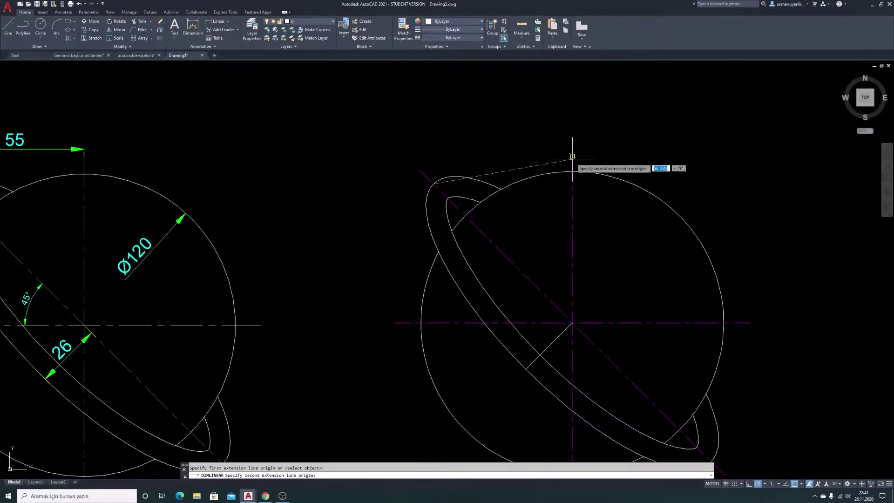
click(438, 146)
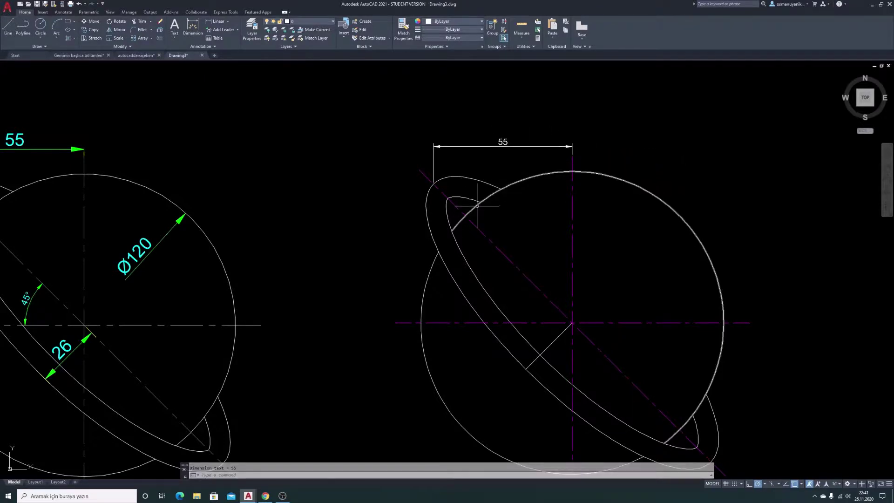
key(Return)
click(434, 184)
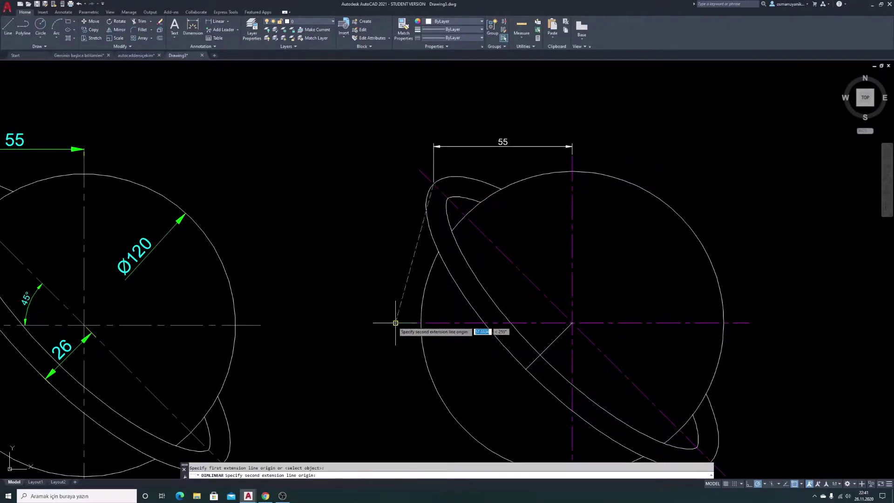
click(396, 321)
click(394, 254)
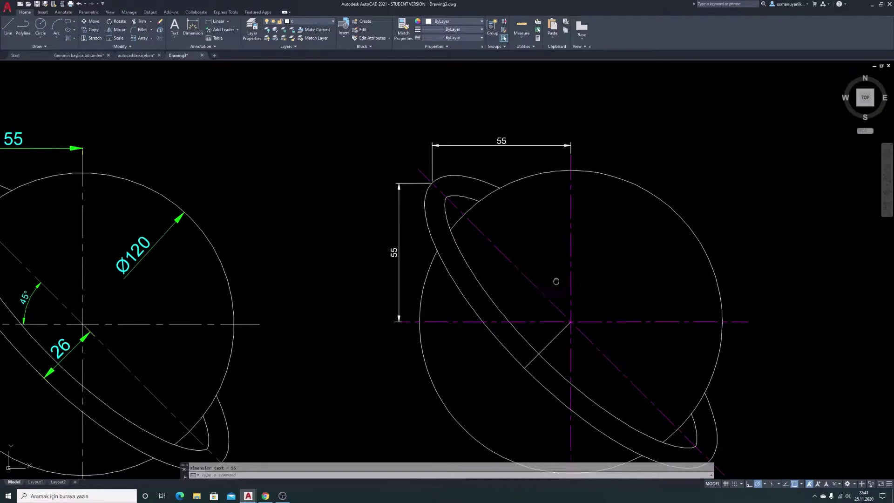
Add the aligned 26 dimension from the ring's inner edge to the circle centre, adjusting its placement
middle_drag(553, 281, 489, 220)
click(229, 23)
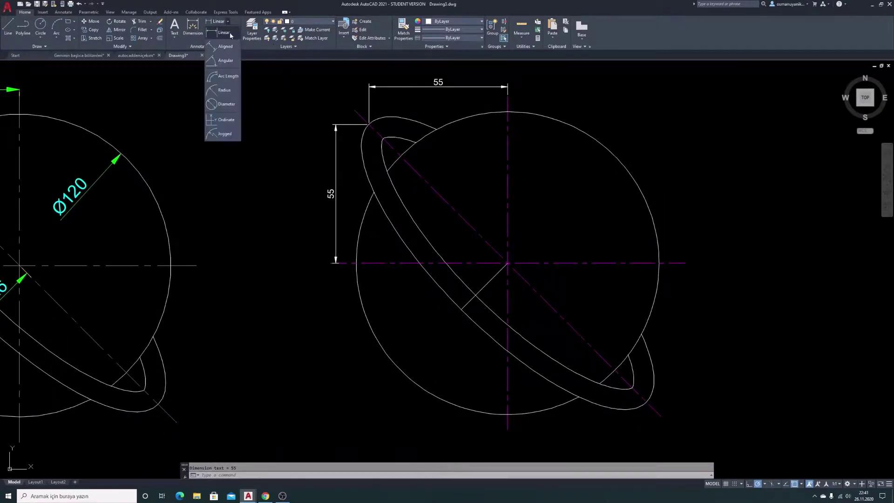
click(219, 47)
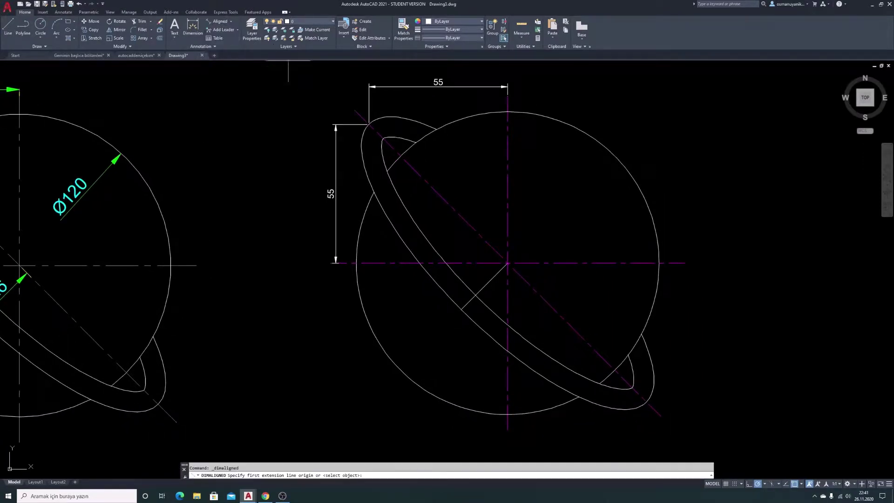
scroll(461, 309, up, 2)
click(459, 310)
click(531, 240)
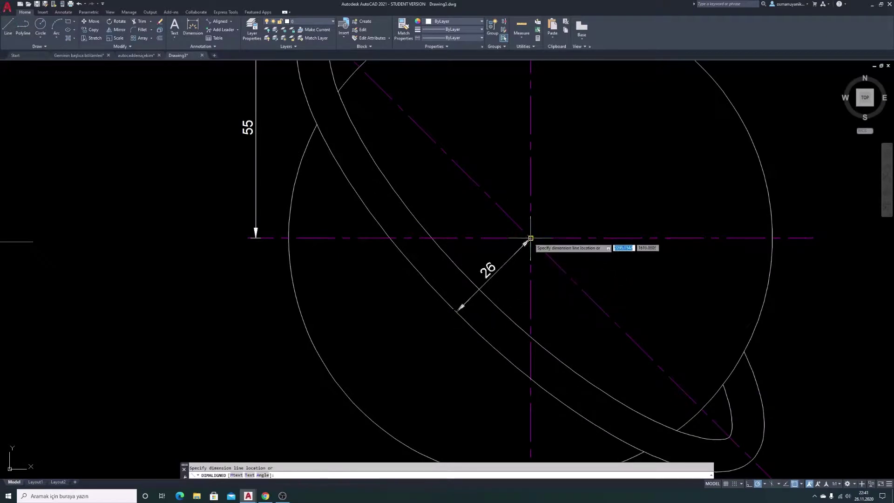
click(524, 285)
scroll(524, 286, down, 3)
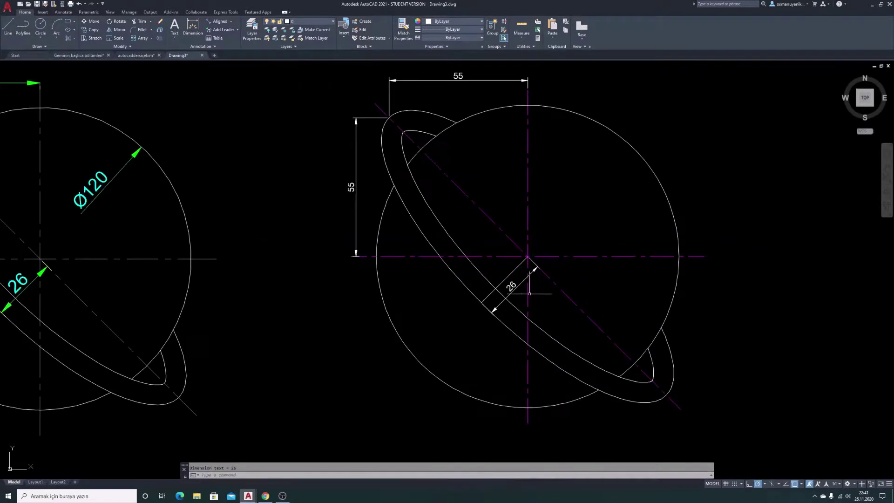
scroll(572, 262, up, 1)
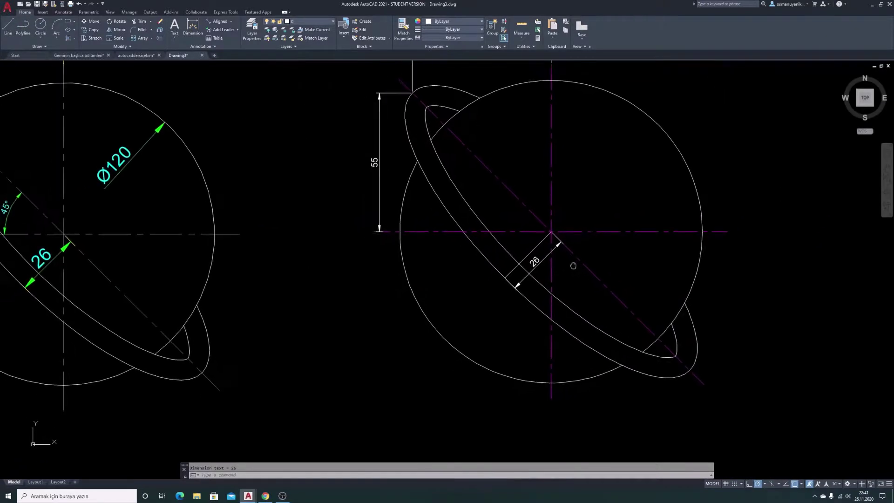
click(537, 247)
click(529, 253)
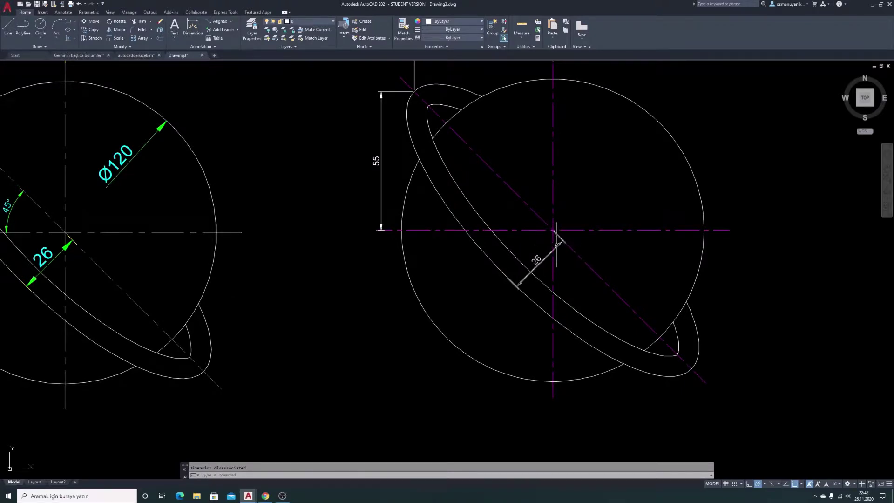
scroll(553, 250, down, 2)
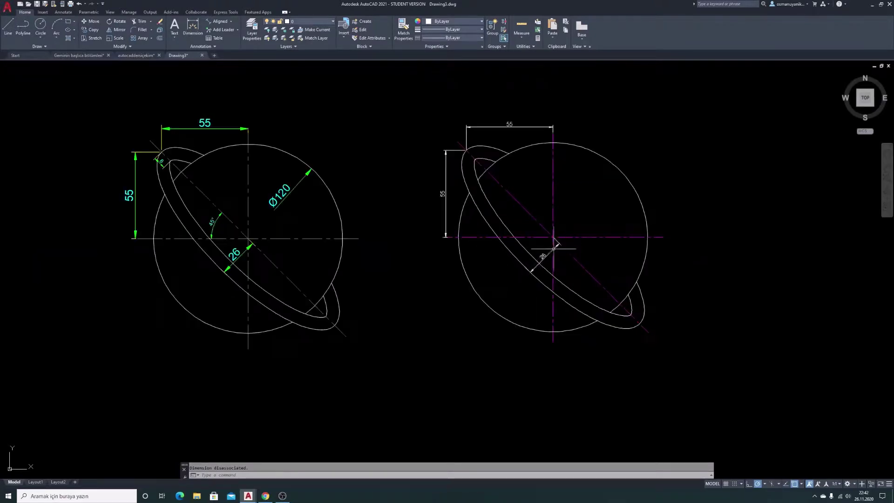
Add a 45° angular dimension between the horizontal and diagonal centrelines
click(231, 22)
click(231, 65)
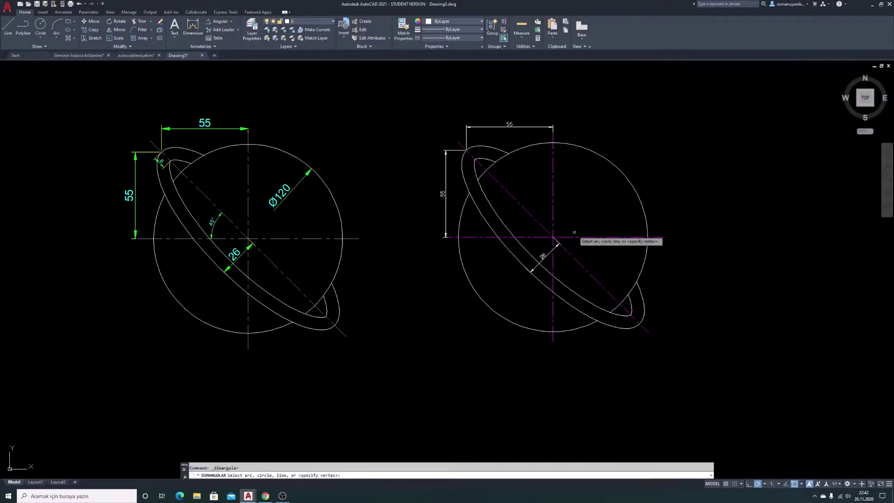
scroll(553, 239, up, 2)
click(524, 234)
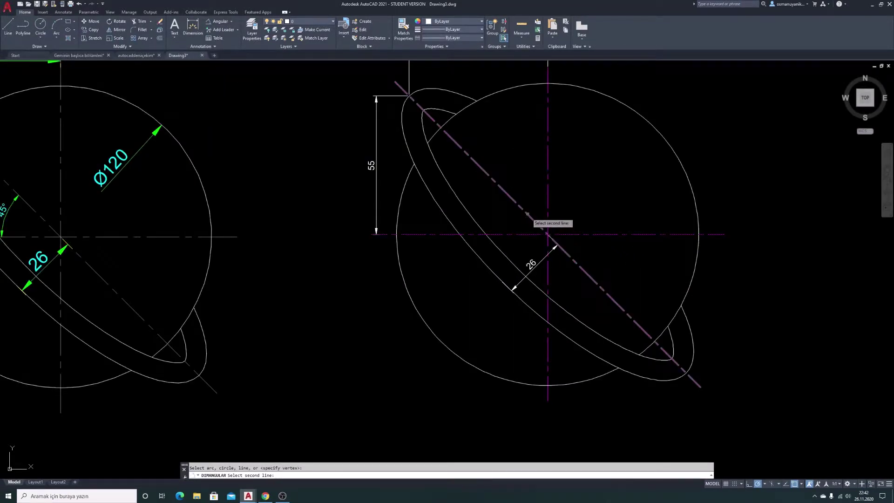
click(527, 212)
scroll(507, 209, up, 2)
scroll(508, 208, up, 2)
click(492, 210)
scroll(480, 254, down, 4)
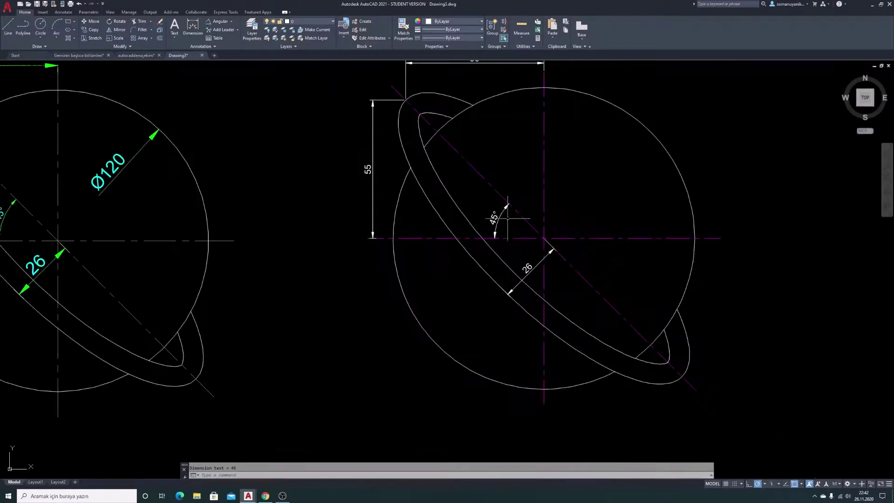
middle_drag(489, 243, 493, 267)
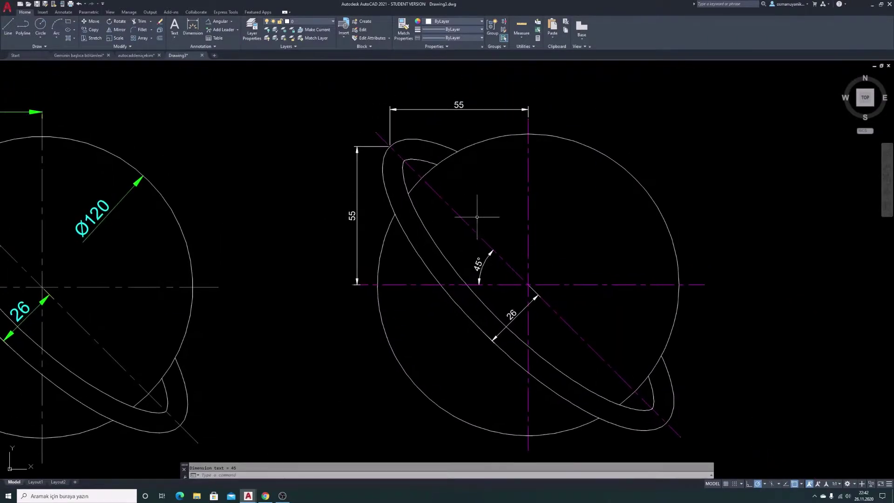
Add the aligned 8 dimension across the ring's upper-left end
click(232, 22)
click(228, 46)
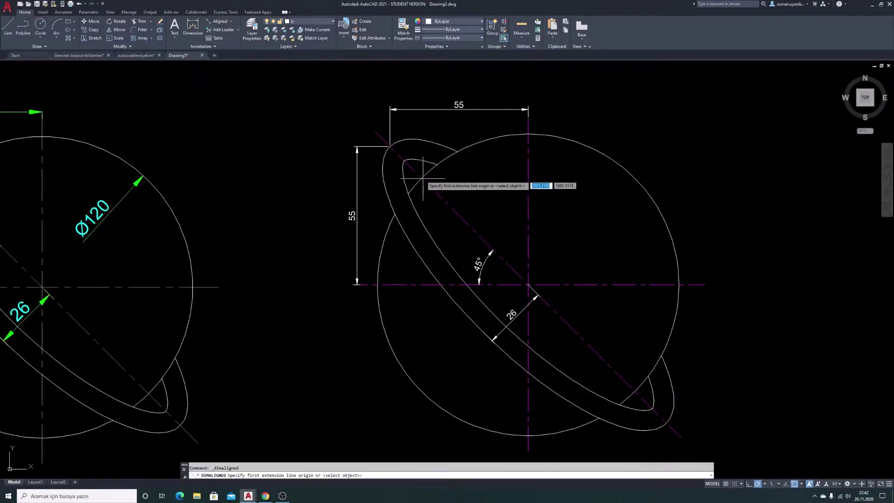
scroll(412, 148, up, 4)
click(356, 144)
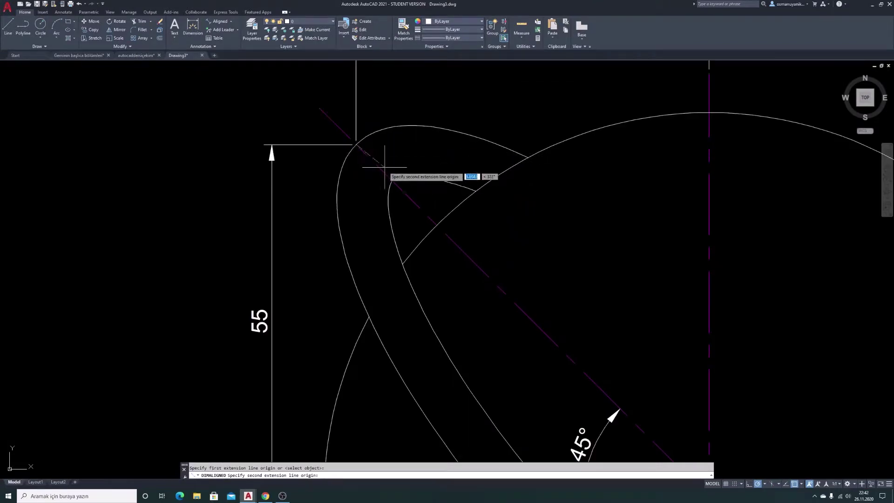
click(393, 180)
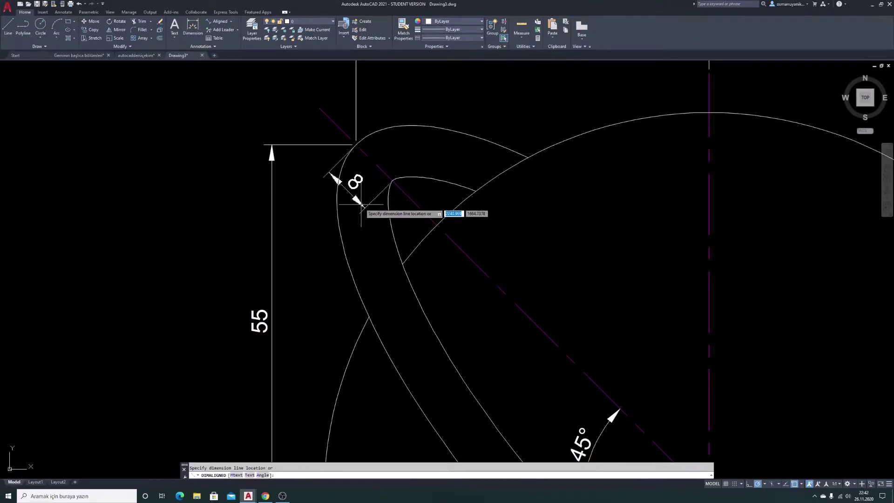
click(370, 200)
scroll(438, 228, down, 7)
middle_drag(489, 263, 432, 224)
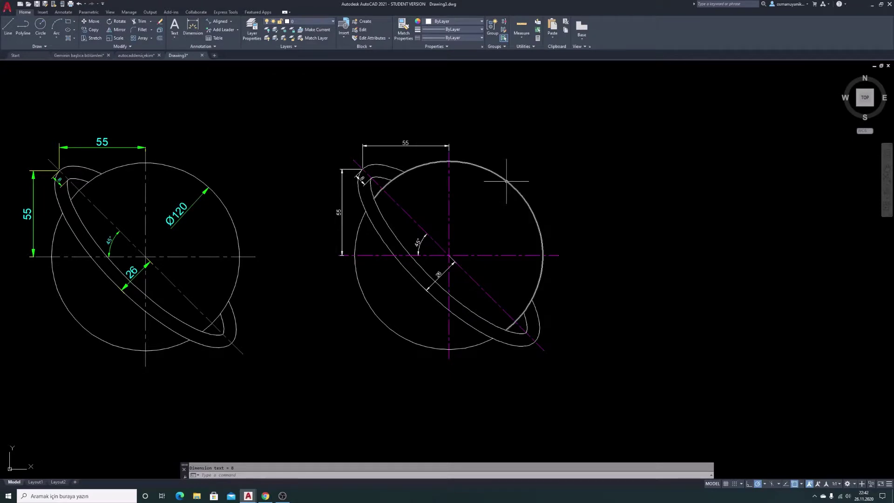
click(507, 181)
Set the circle's right arc lineweight to 0.40 mm
click(466, 36)
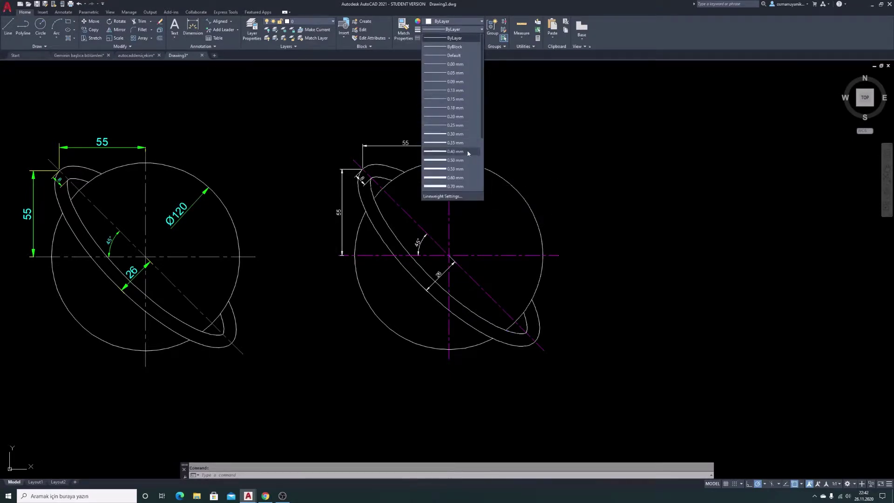
click(468, 151)
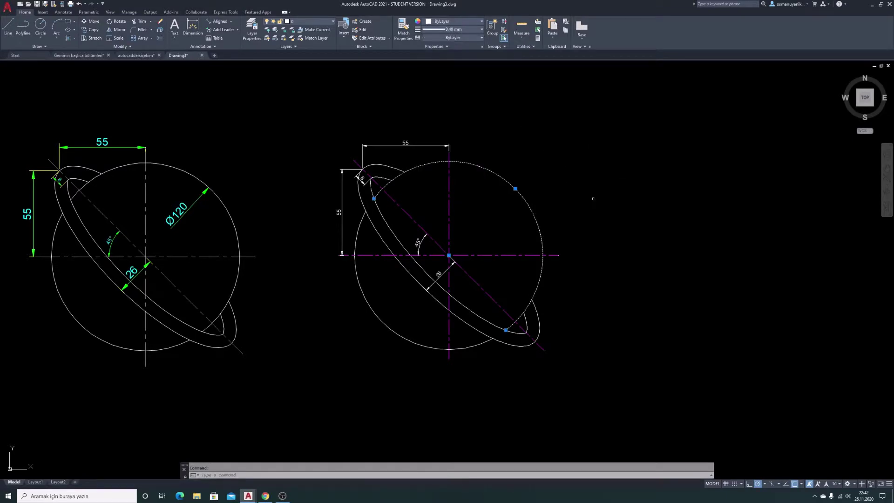
key(Escape)
text(LW)
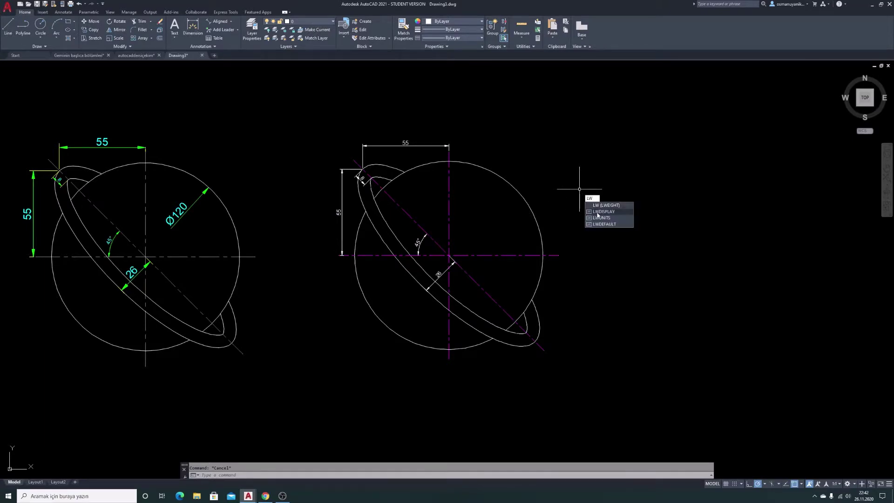
Turn lineweight display (LWDISPLAY) on so the thick arc shows
click(604, 211)
text(on)
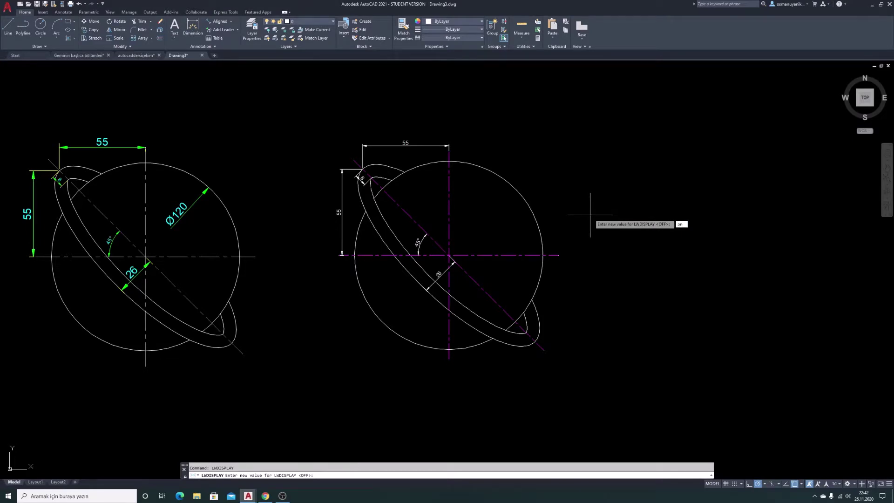
key(Return)
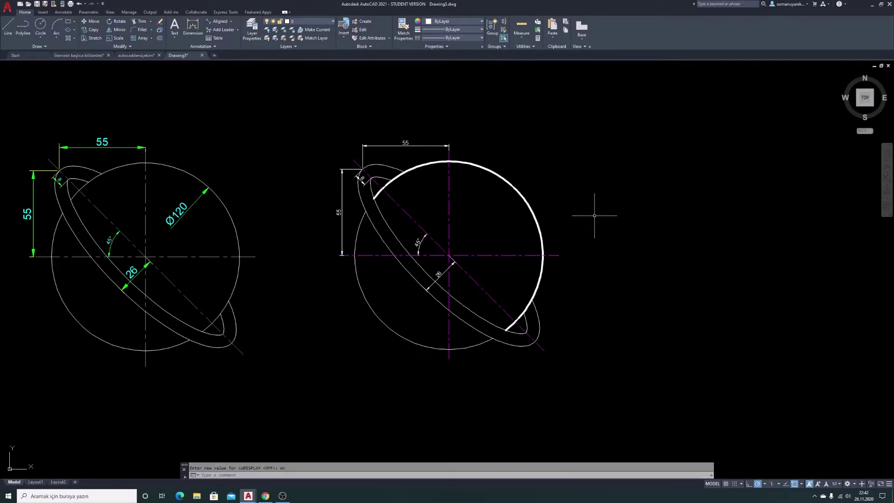
click(506, 182)
click(400, 18)
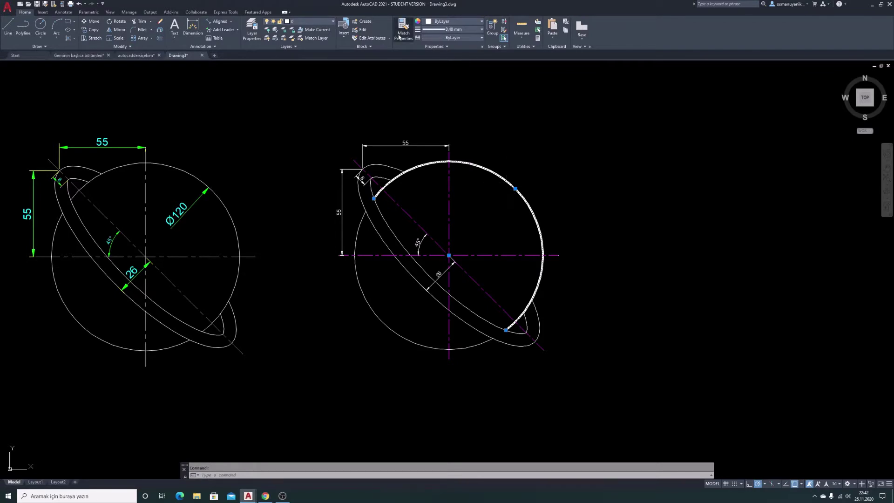
Apply the arc's 0.40 mm lineweight to the ring ellipses and the circle's left arc
click(383, 213)
click(378, 232)
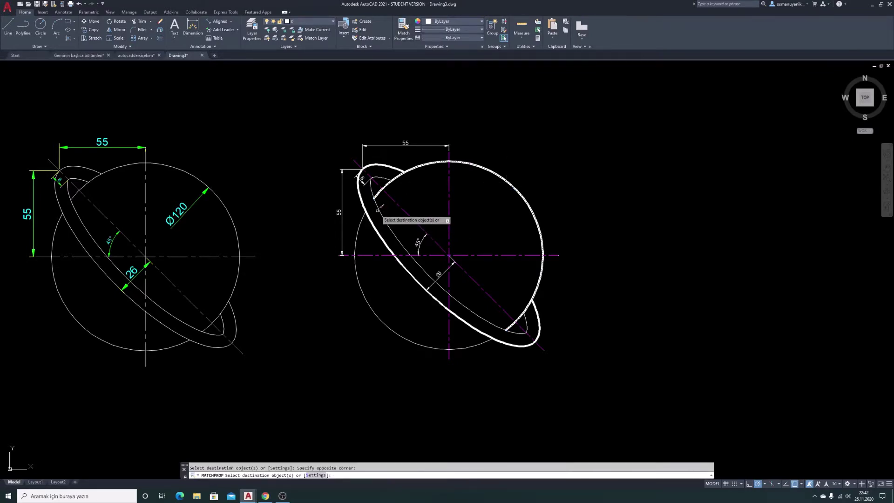
click(357, 235)
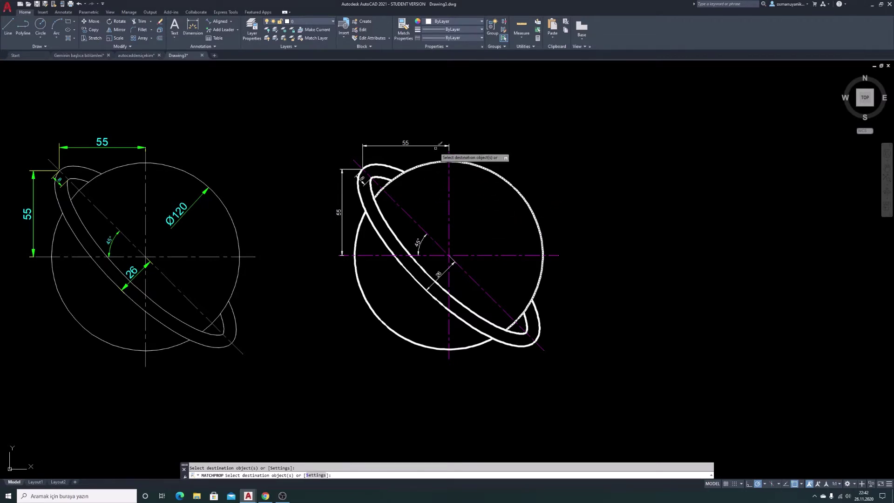
key(Return)
Inspect the top 55 dimension's properties, then recentre the right drawing
click(406, 144)
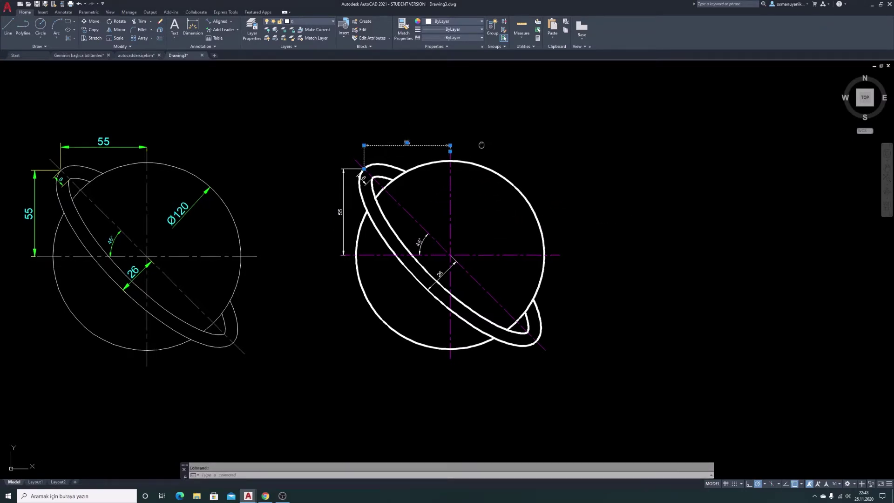
middle_drag(481, 144, 532, 153)
key(Escape)
key(ctrl+1)
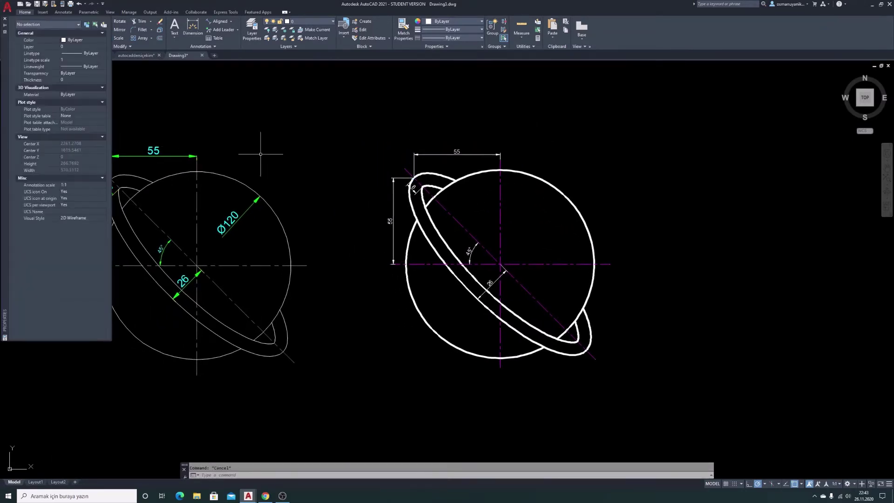
click(448, 148)
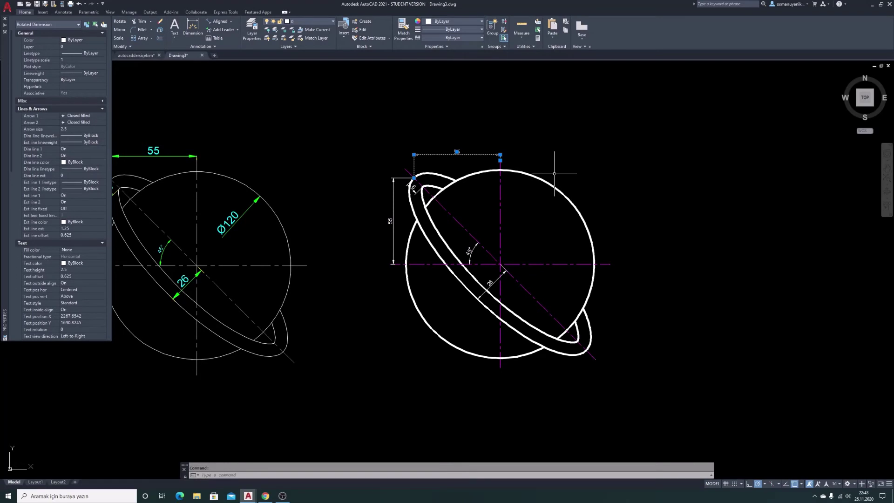
key(Escape)
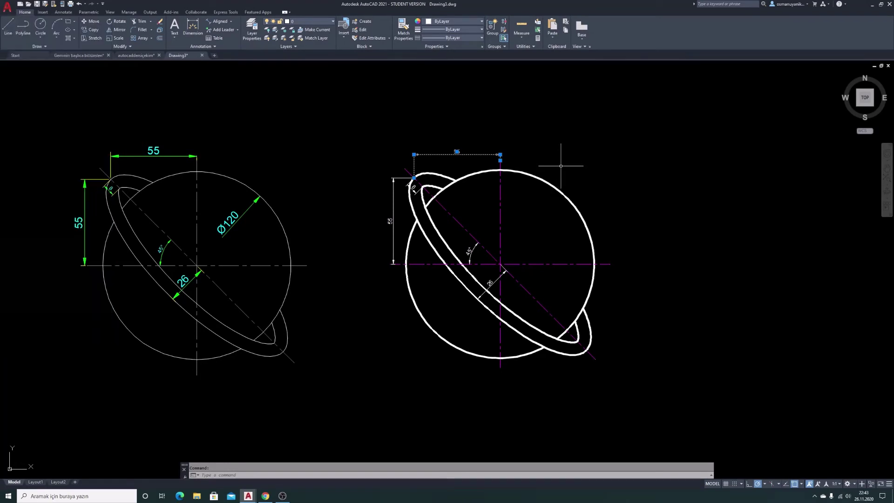
middle_drag(586, 198, 510, 188)
scroll(509, 189, up, 3)
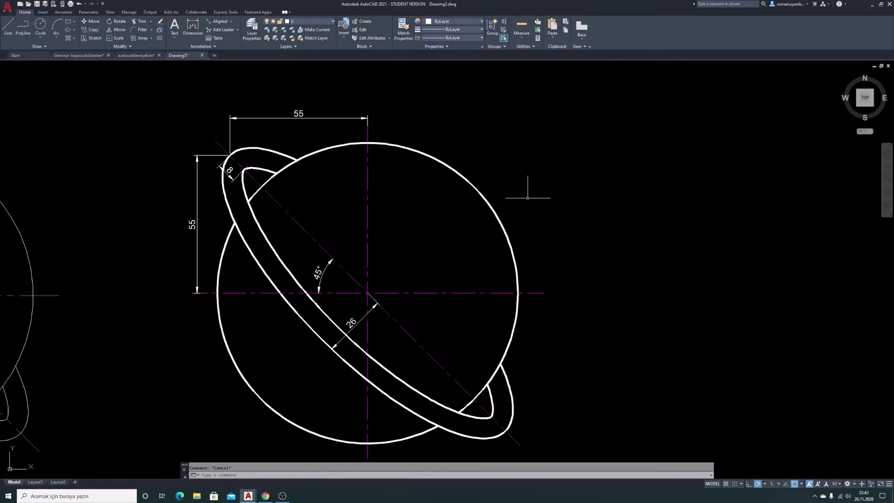